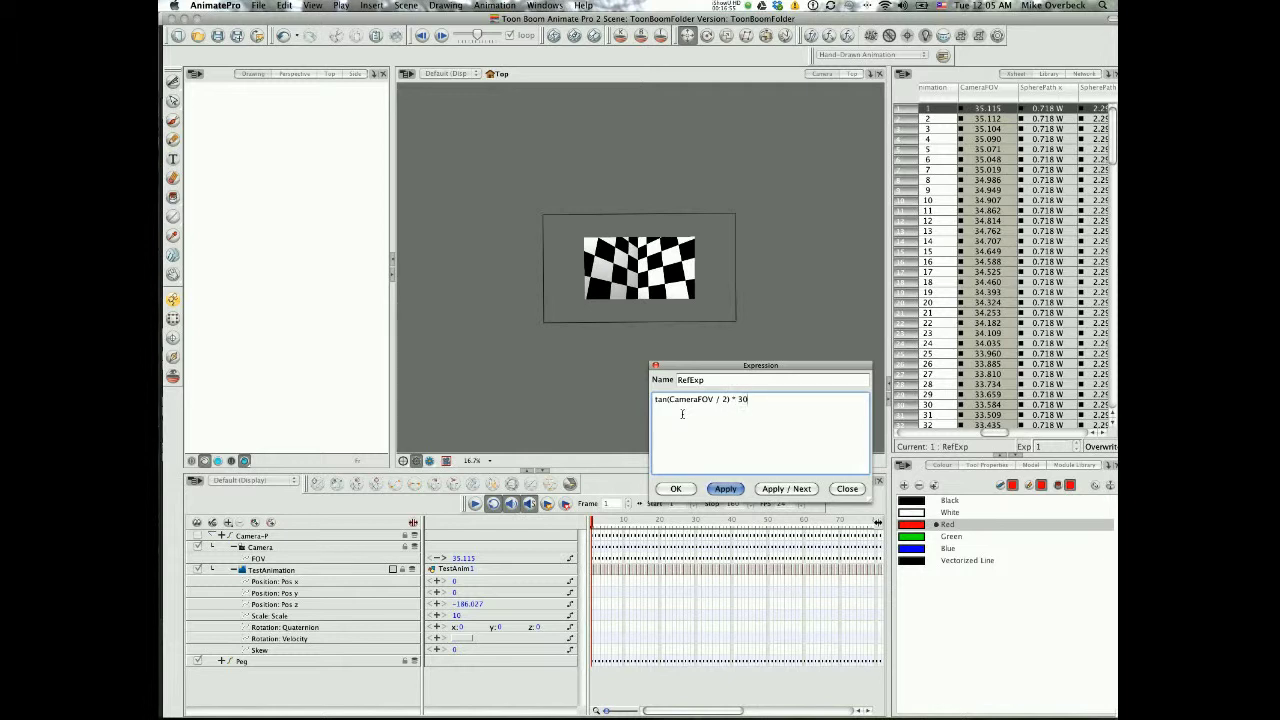
Confirm the RefExp expression tan(CameraFOV / 2) * 30, link it to TestAnimation's scale, and check the scaling across the frames.
{"action": "left_click_drag", "start_coordinate": [740, 365], "coordinate": [768, 352]}
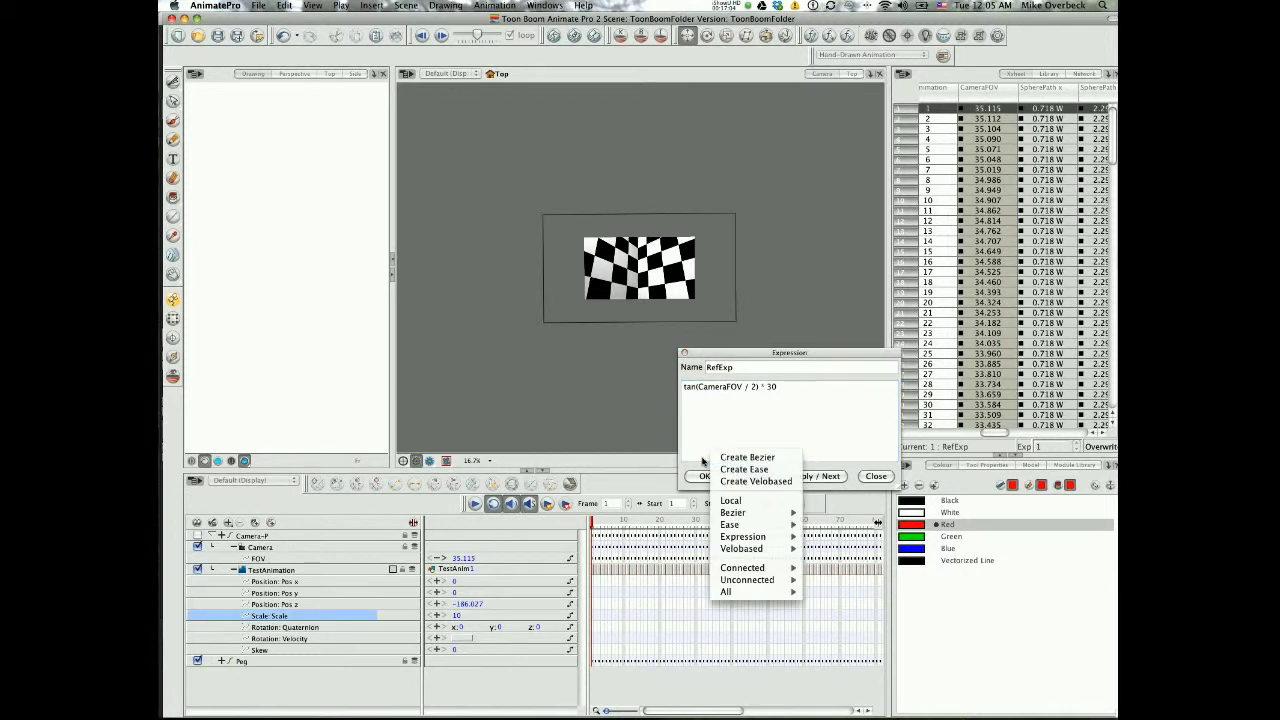
{"action": "left_click", "coordinate": [704, 475]}
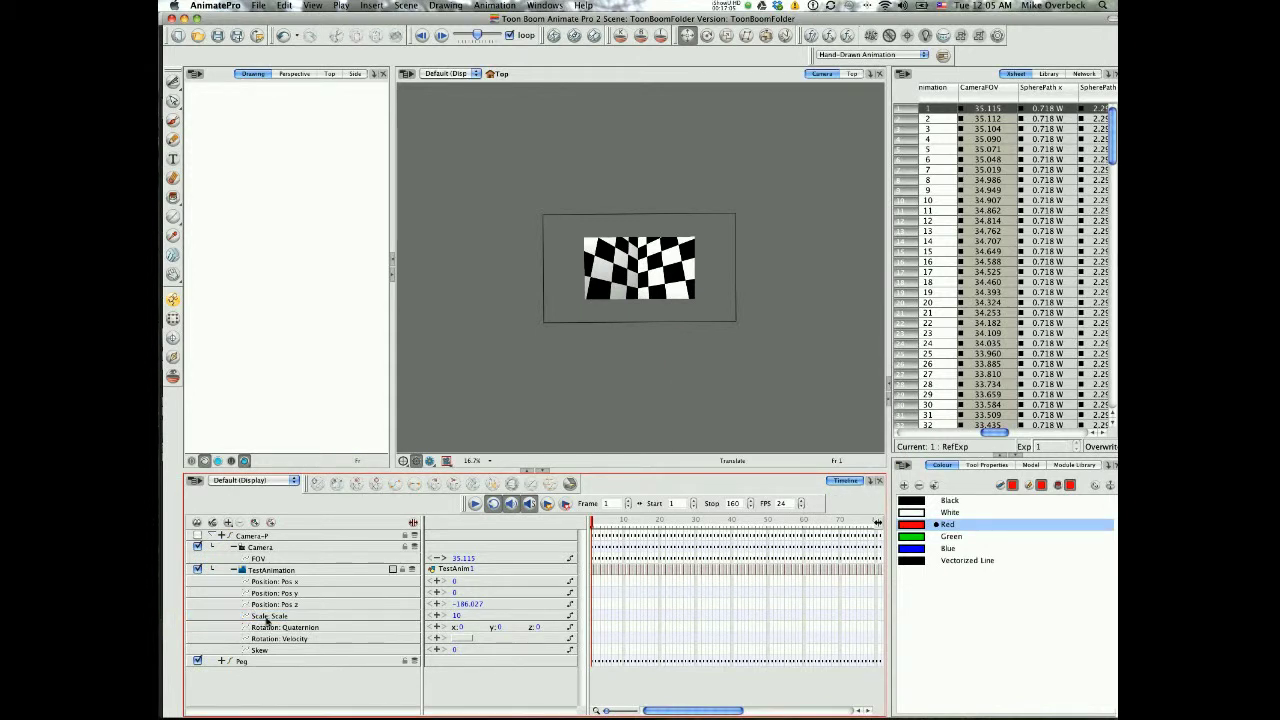
{"action": "left_click", "coordinate": [266, 617]}
{"action": "left_click", "coordinate": [571, 620]}
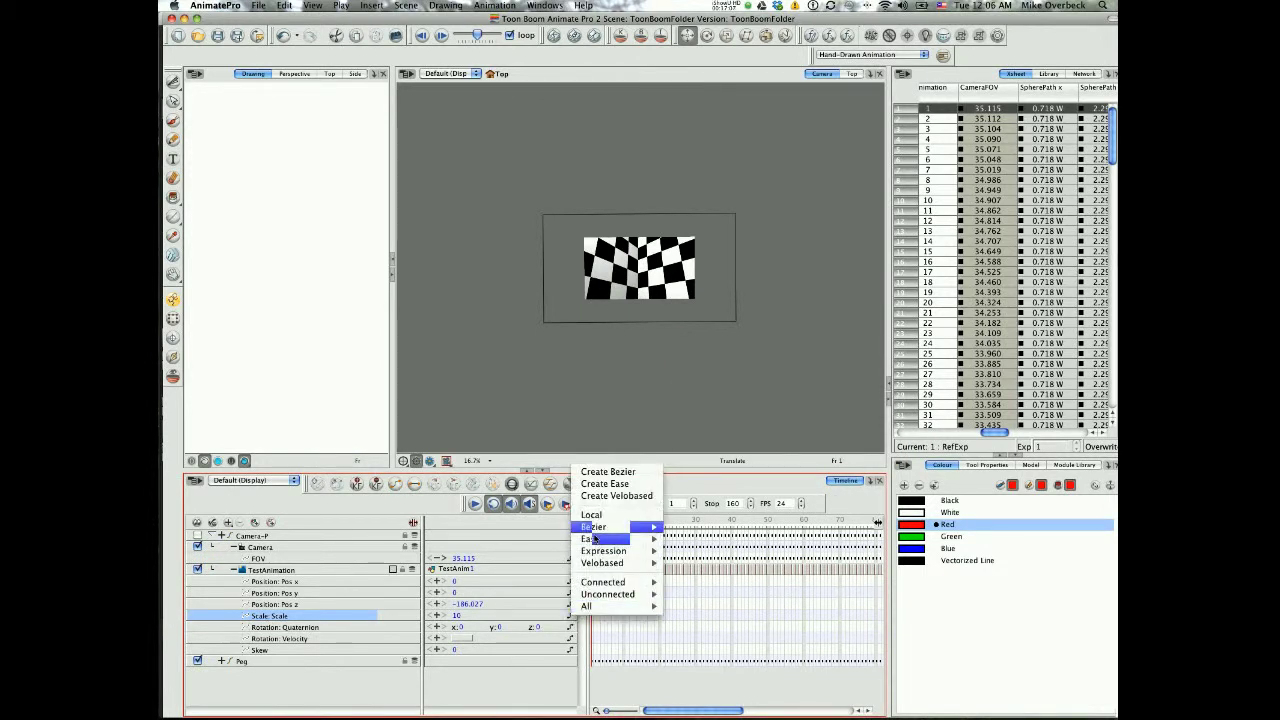
{"action": "mouse_move", "coordinate": [594, 530]}
{"action": "mouse_move", "coordinate": [603, 551]}
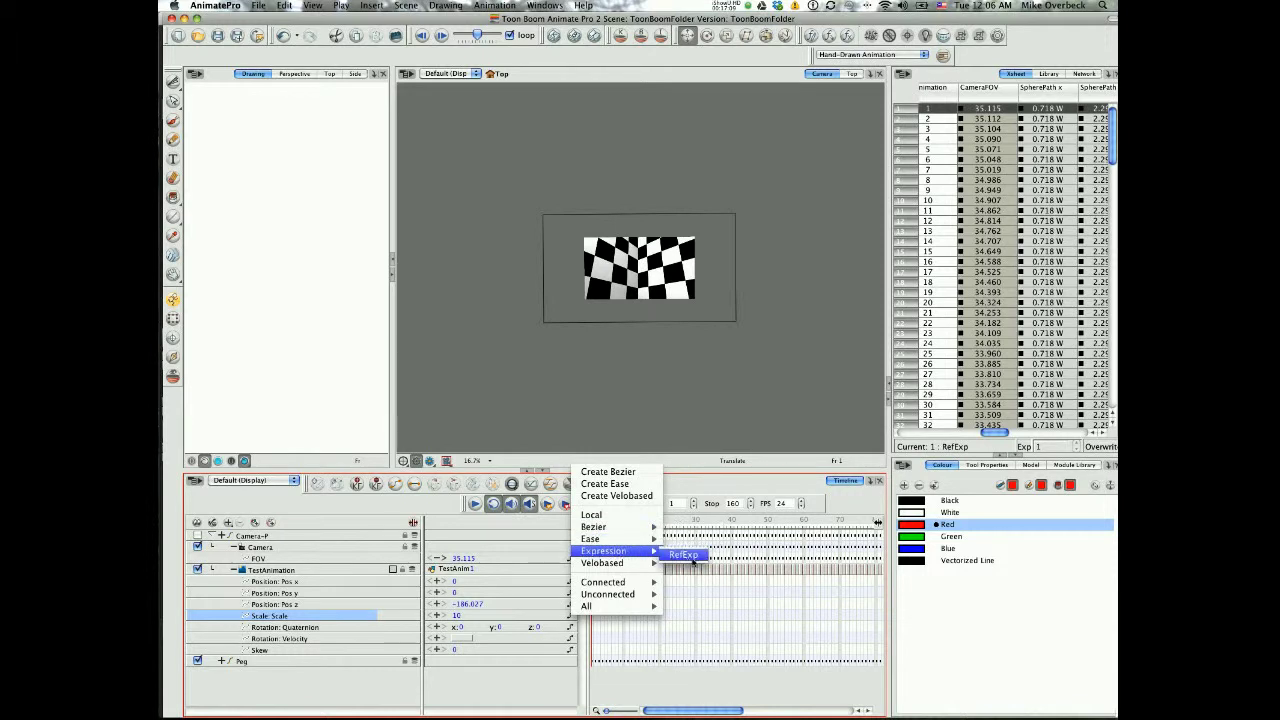
{"action": "left_click", "coordinate": [686, 552]}
{"action": "left_click_drag", "start_coordinate": [598, 525], "coordinate": [779, 524]}
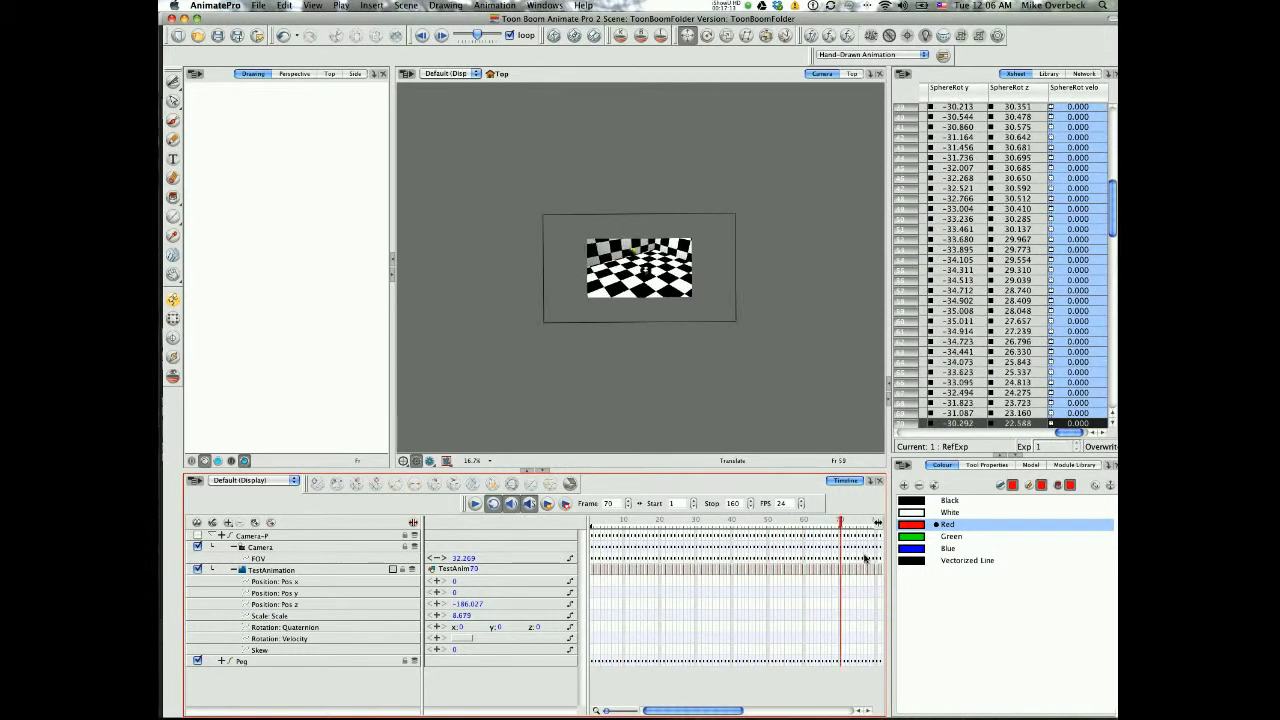
{"action": "left_click_drag", "start_coordinate": [828, 561], "coordinate": [828, 551]}
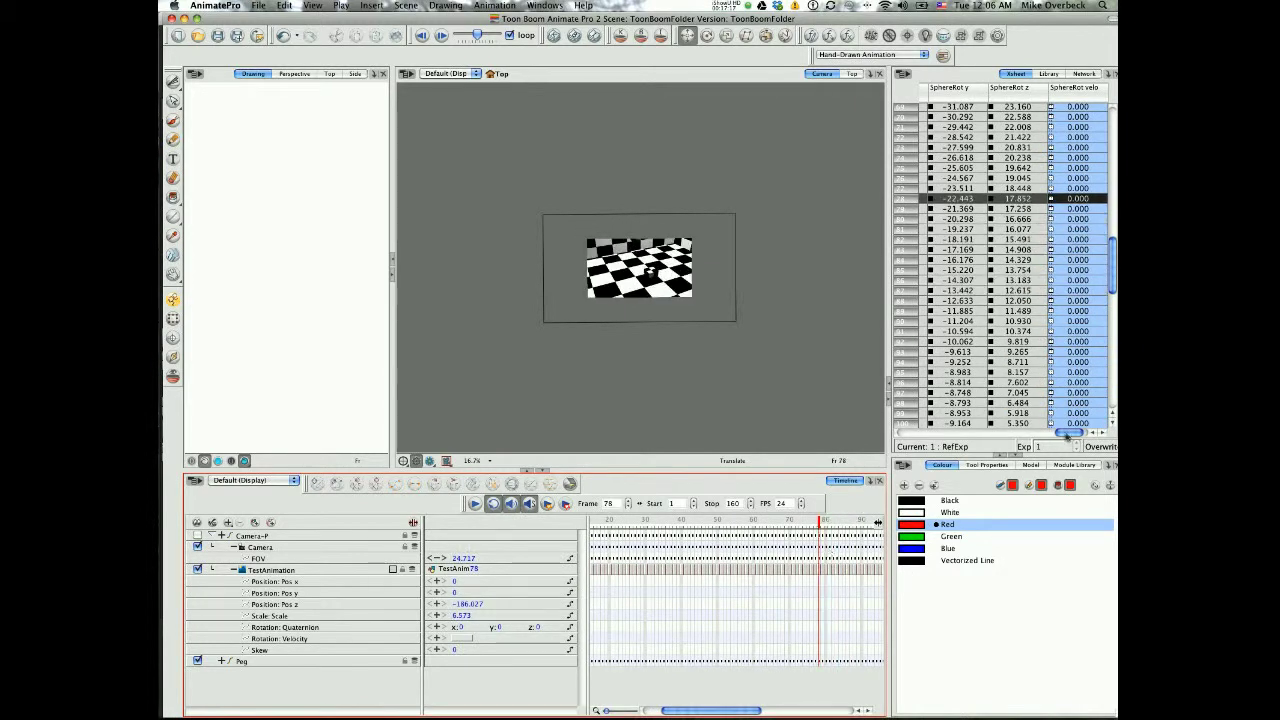
Edit the RefExp expression from its Xsheet column and apply tan(CameraFOV / 2) * 40.
{"action": "left_click_drag", "start_coordinate": [1068, 437], "coordinate": [982, 434]}
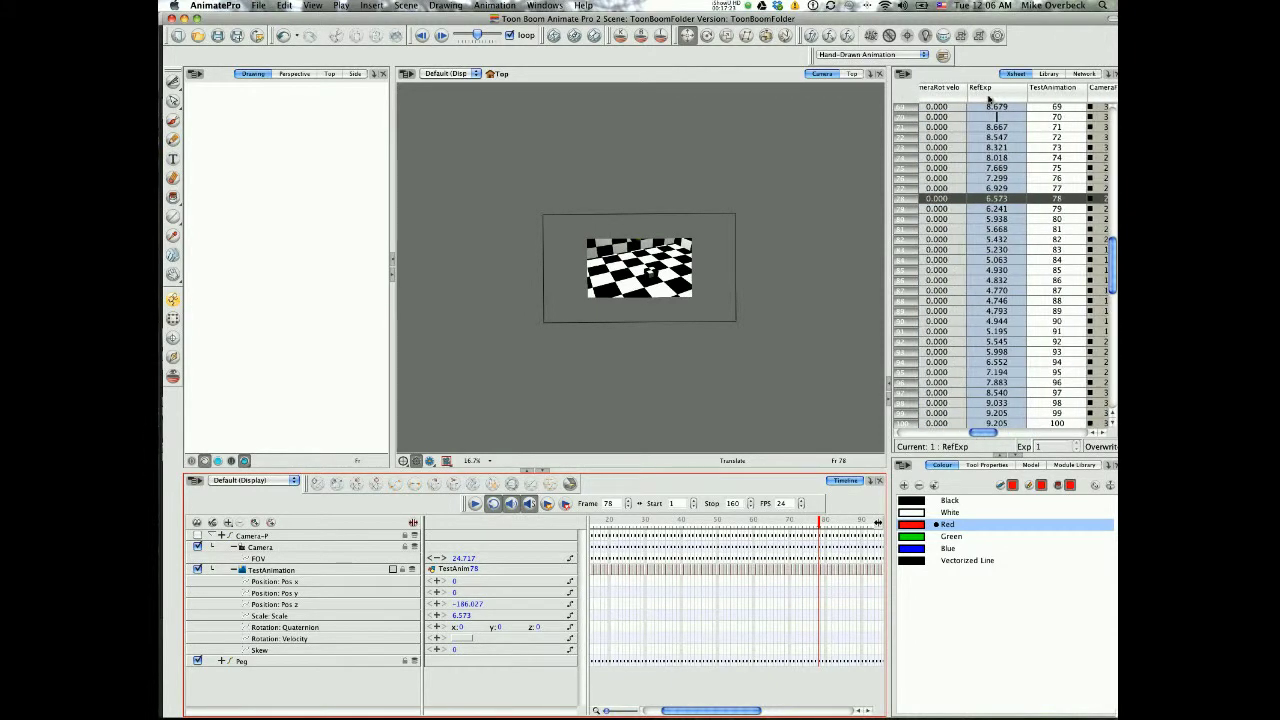
{"action": "double_click", "coordinate": [988, 92]}
{"action": "left_click_drag", "start_coordinate": [601, 284], "coordinate": [854, 450]}
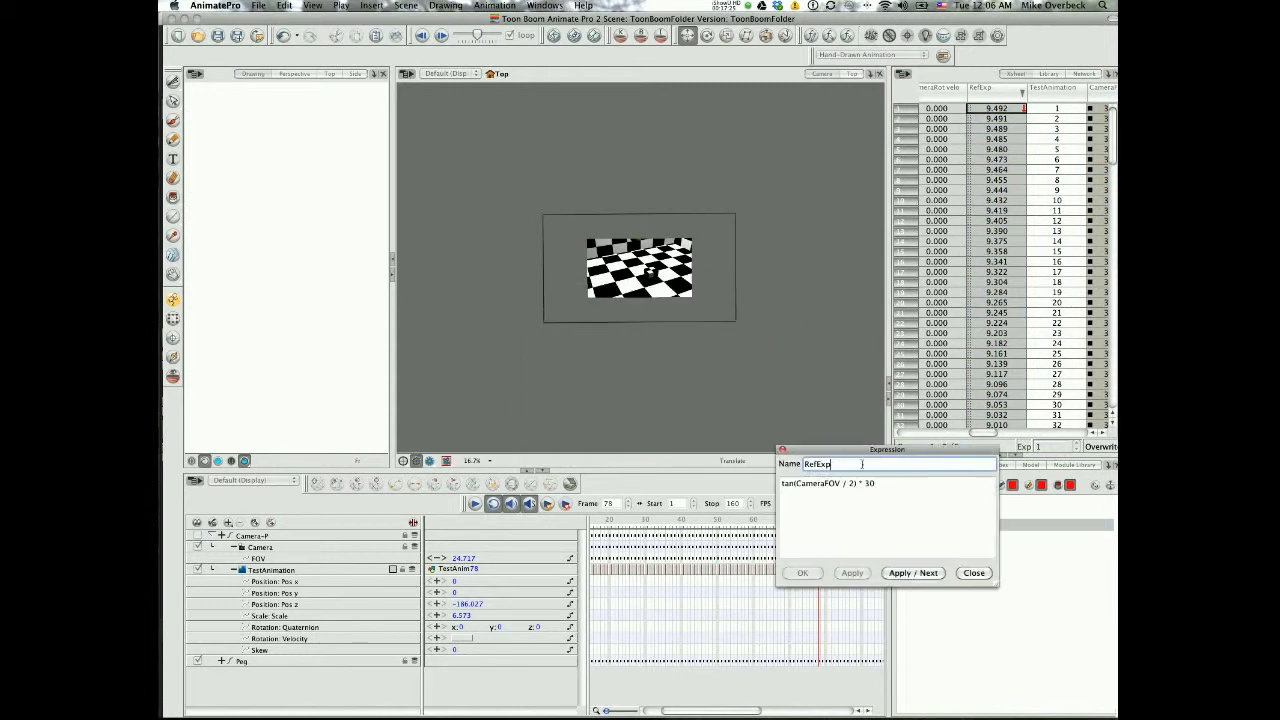
{"action": "left_click", "coordinate": [894, 489]}
{"action": "key", "text": "BackSpace"}
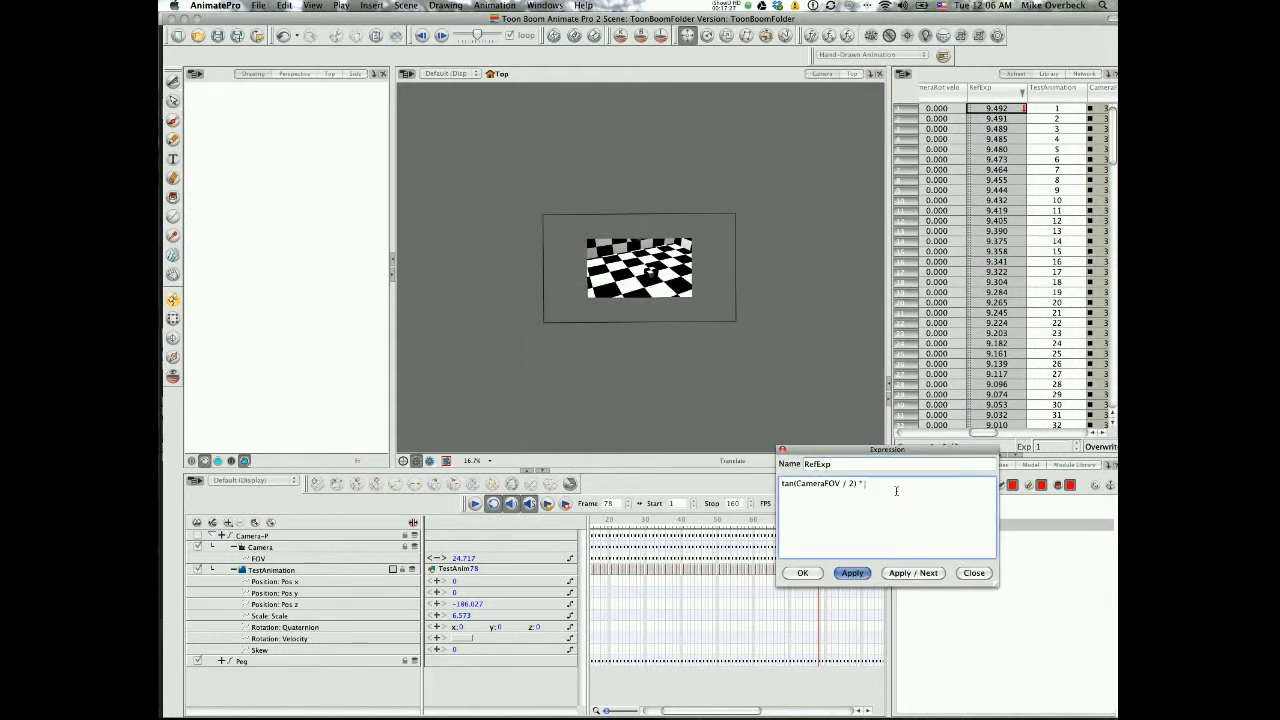
{"action": "left_click", "coordinate": [851, 573]}
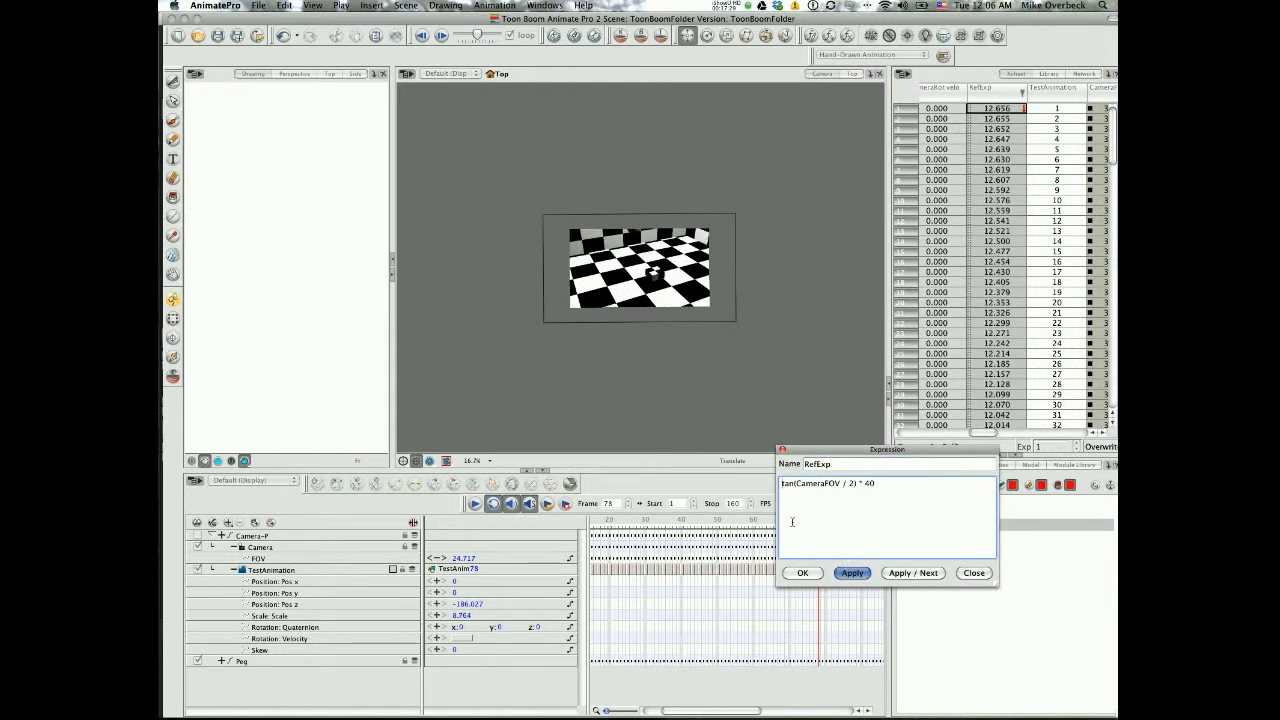
Change the RefExp expression to tan(CameraFOV / 2) * 55, confirm it, and check the footage's fit to the camera frame.
{"action": "key", "text": "BackSpace"}
{"action": "key", "text": "BackSpace"}
{"action": "left_click", "coordinate": [851, 573]}
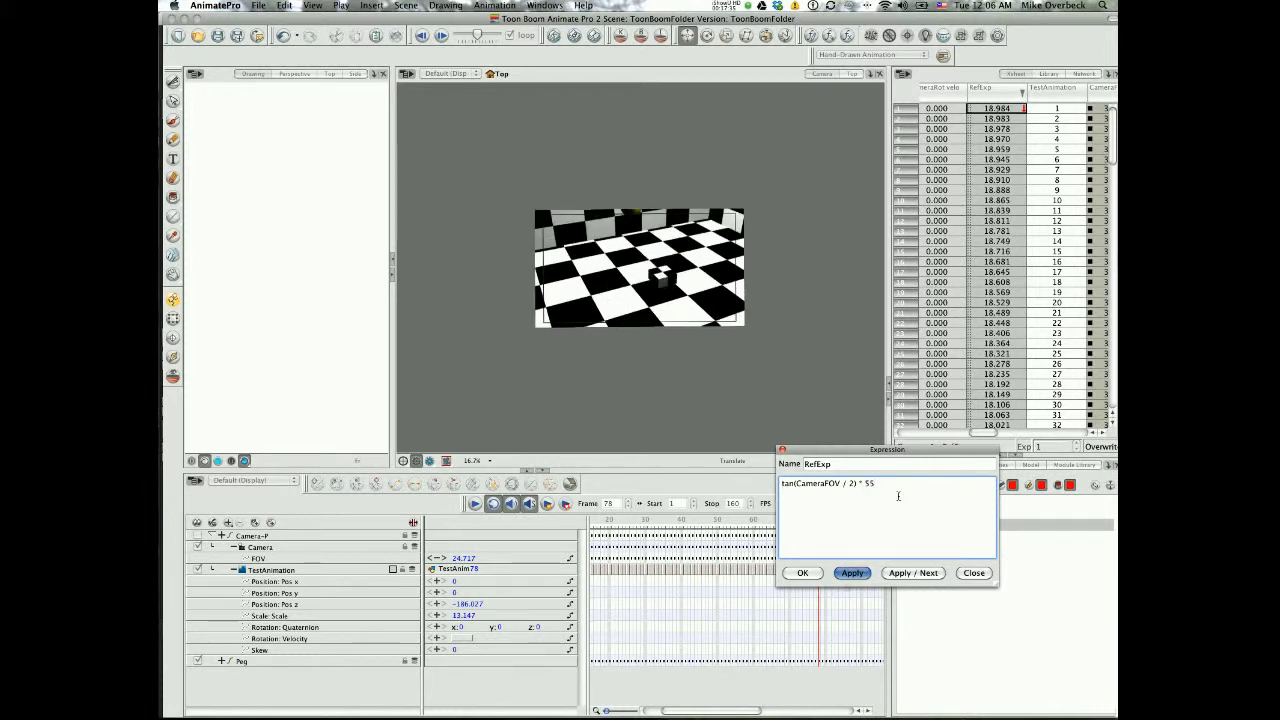
{"action": "left_click", "coordinate": [854, 575]}
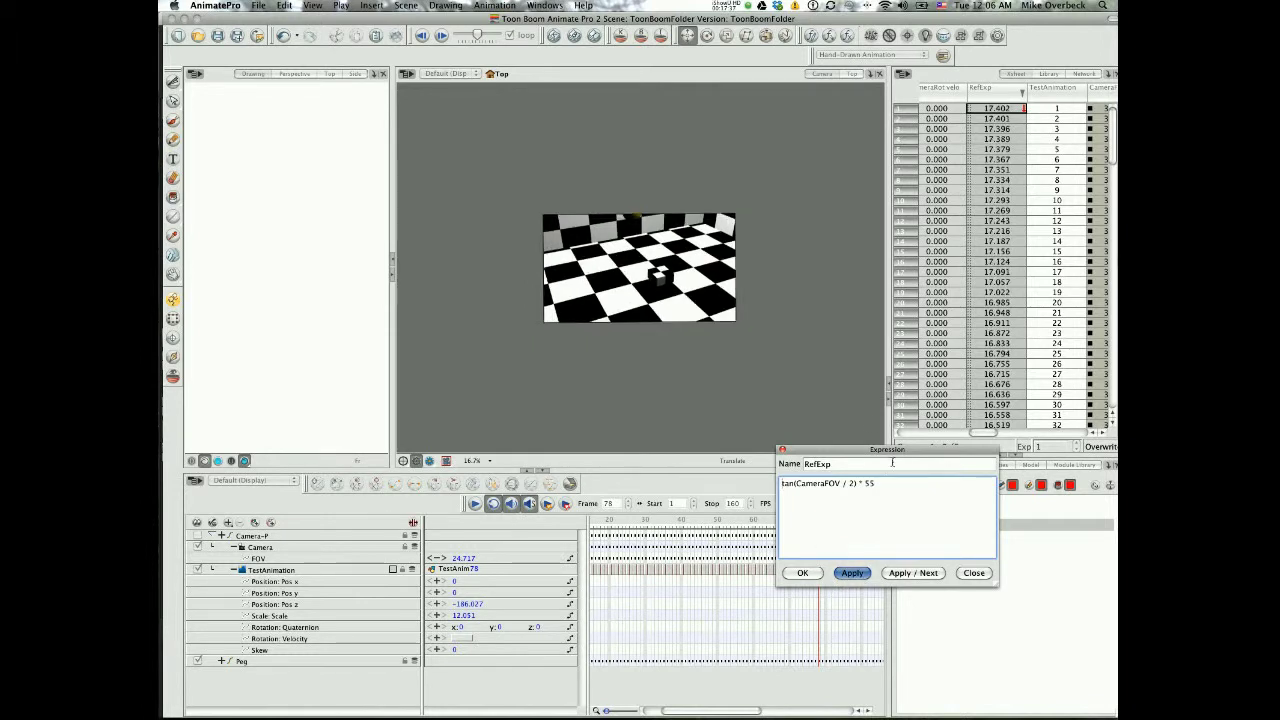
{"action": "left_click_drag", "start_coordinate": [880, 449], "coordinate": [880, 417]}
{"action": "left_click", "coordinate": [811, 547]}
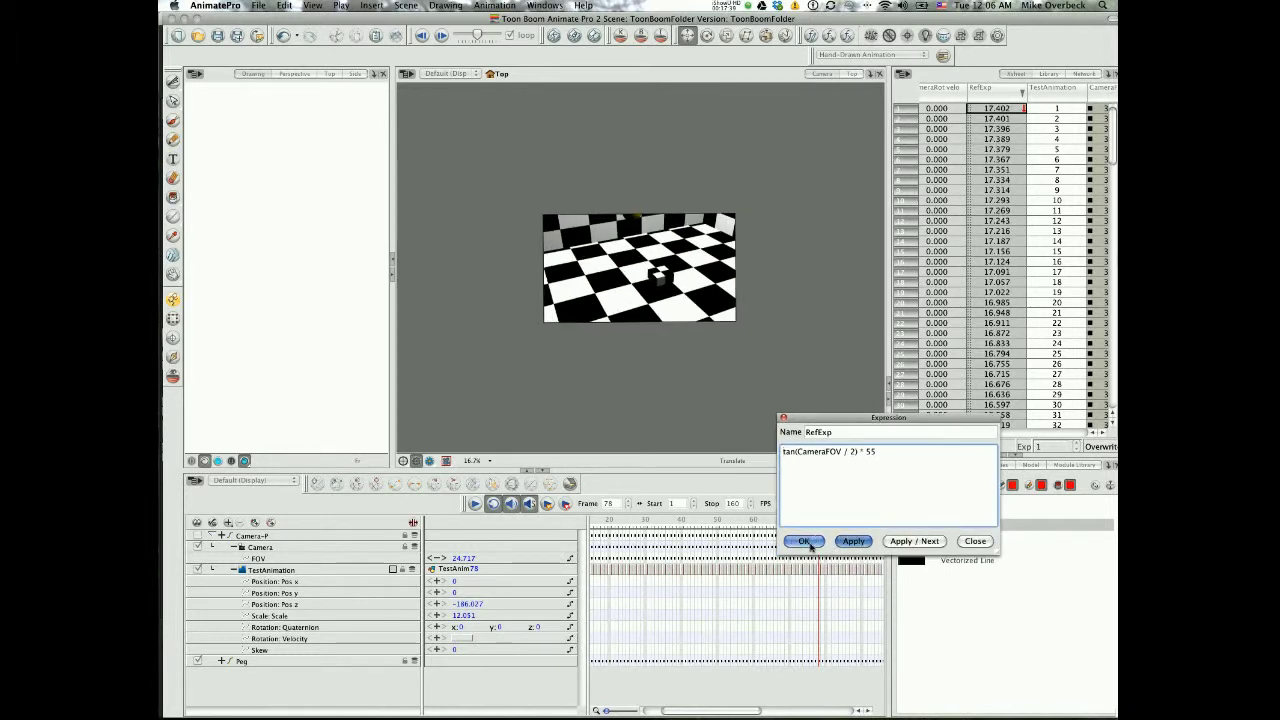
{"action": "left_click_drag", "start_coordinate": [775, 524], "coordinate": [827, 545]}
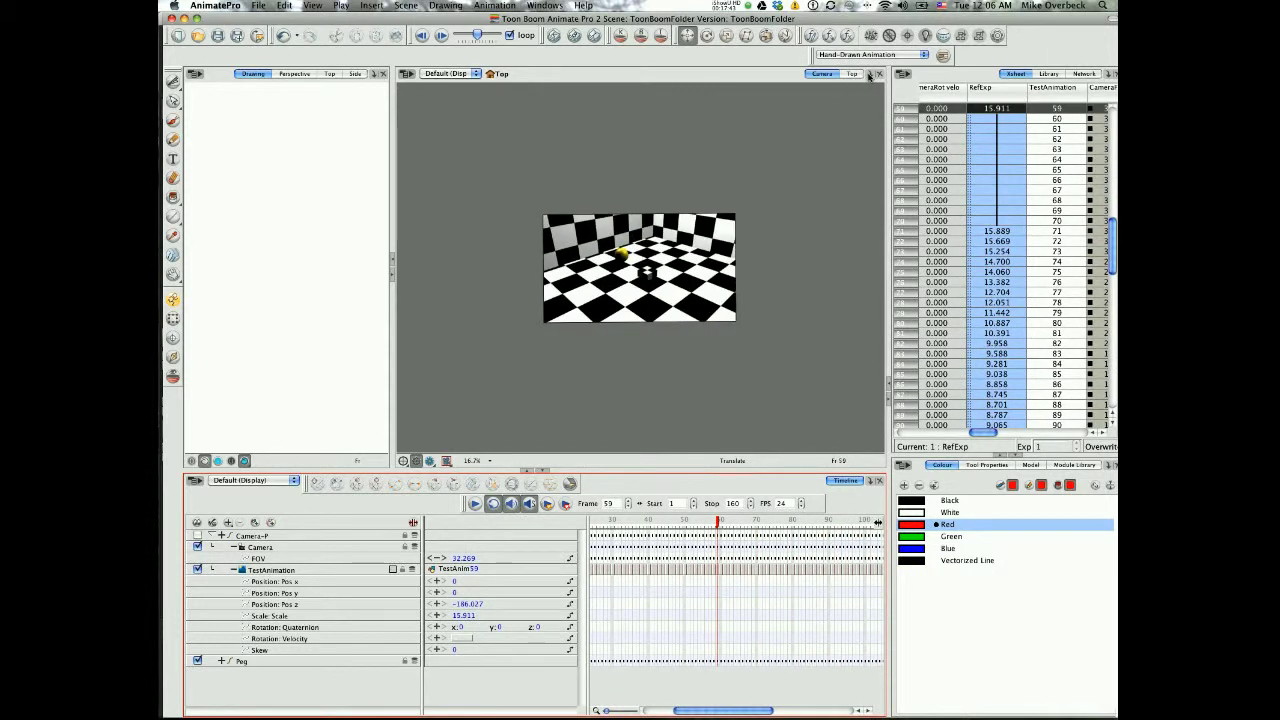
Add a Perspective view, orbit it to see the footage plane at an angle, and display the camera's controls.
{"action": "left_click", "coordinate": [869, 75]}
{"action": "left_click", "coordinate": [883, 265]}
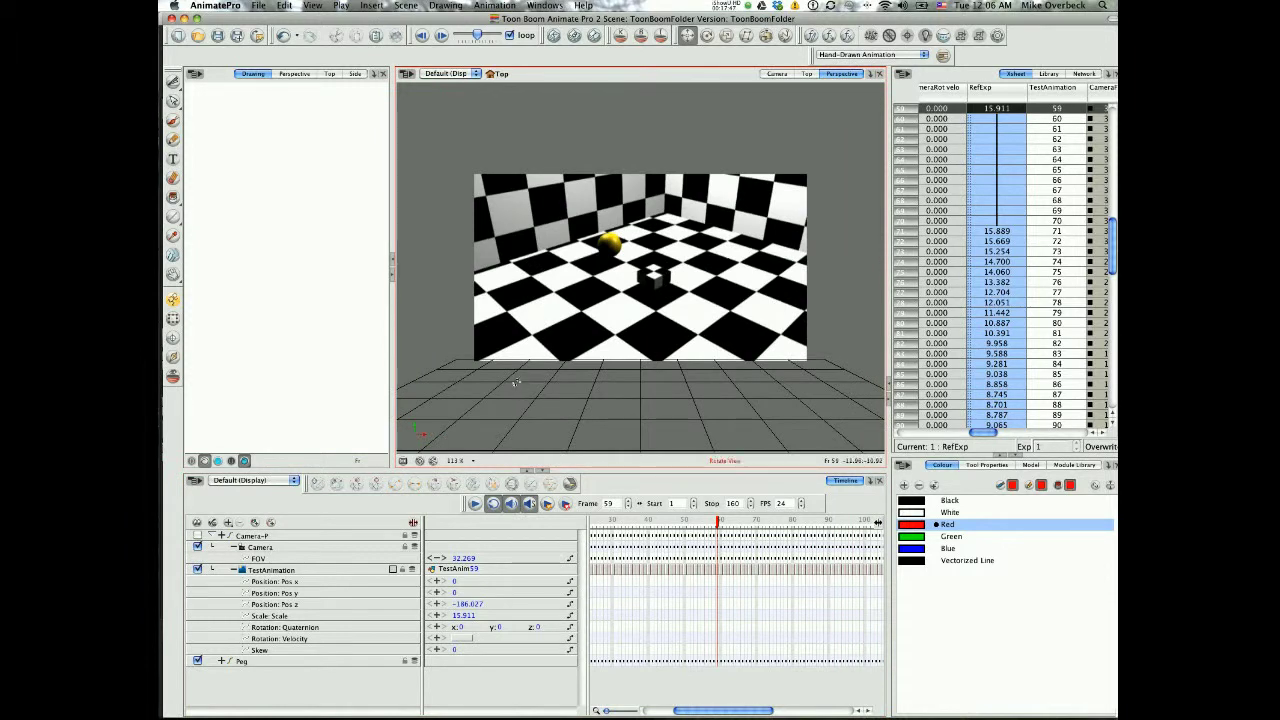
{"action": "left_click_drag", "start_coordinate": [443, 321], "coordinate": [495, 295]}
{"action": "left_click", "coordinate": [408, 74]}
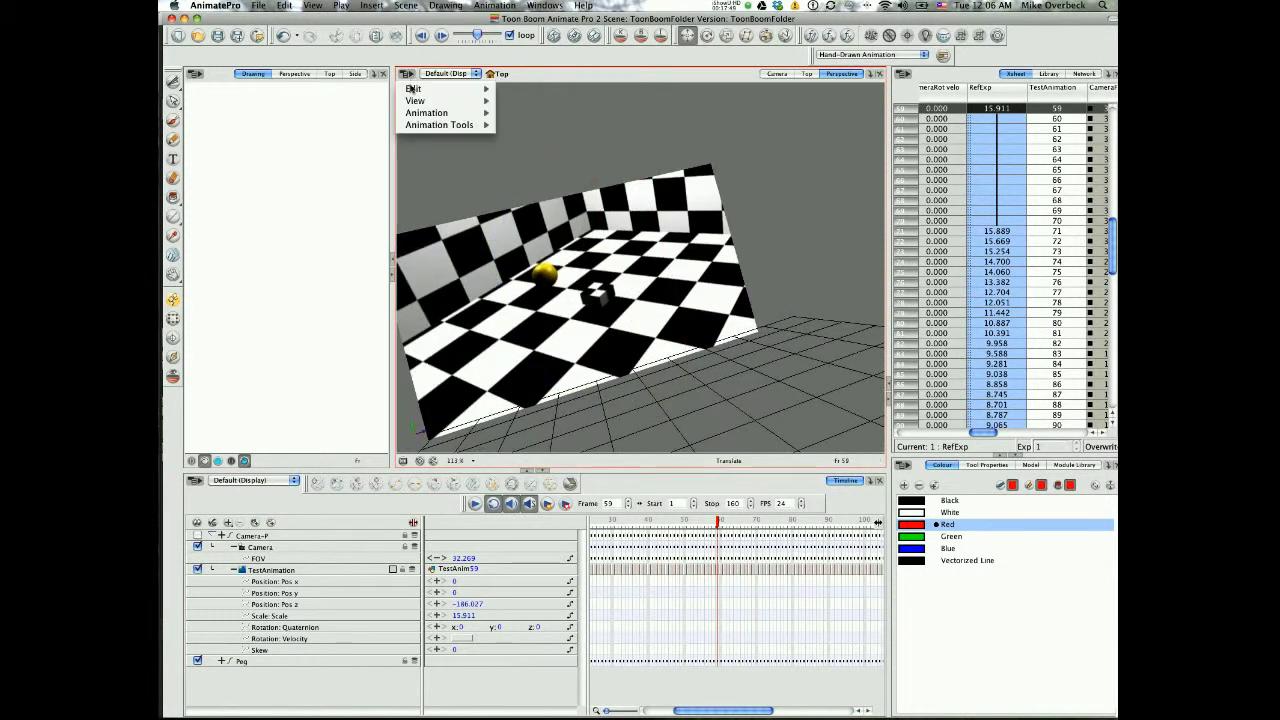
{"action": "mouse_move", "coordinate": [447, 97]}
{"action": "left_click", "coordinate": [508, 270]}
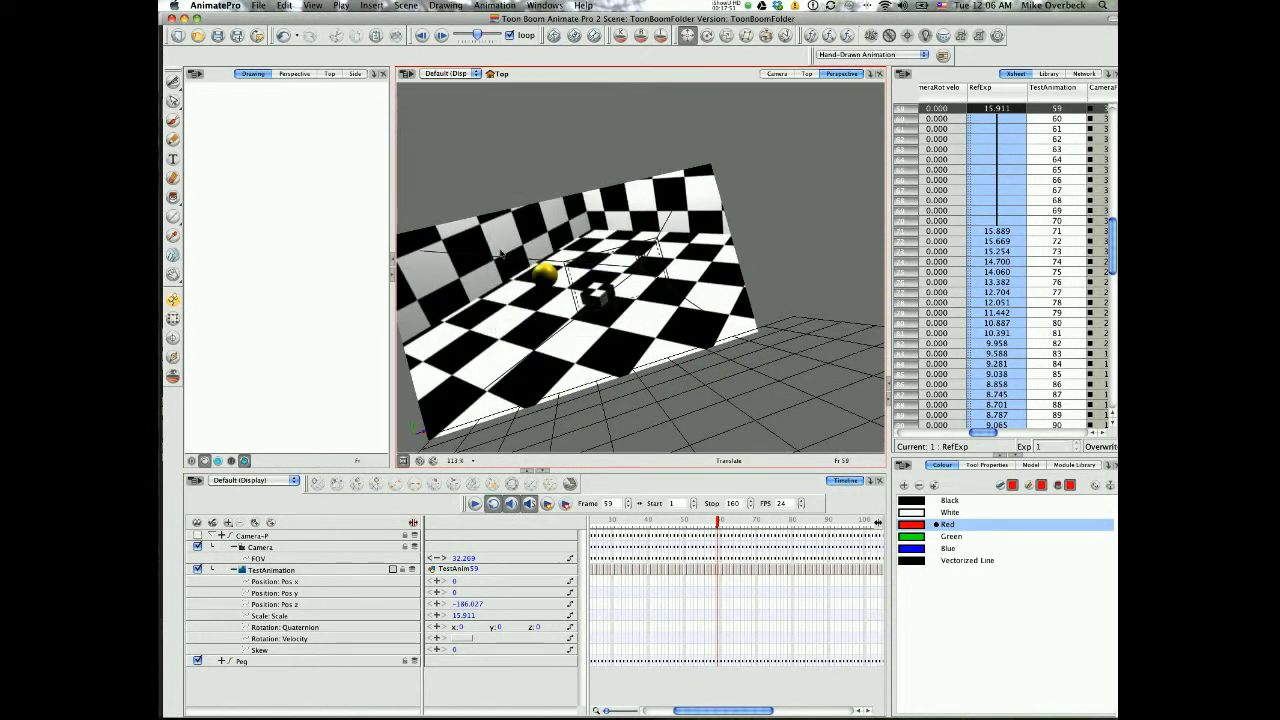
Examine how the camera and the footage plane move together across the frames in the Perspective view.
{"action": "left_click_drag", "start_coordinate": [508, 284], "coordinate": [615, 398]}
{"action": "left_click", "coordinate": [617, 523]}
{"action": "left_click_drag", "start_coordinate": [617, 523], "coordinate": [527, 443]}
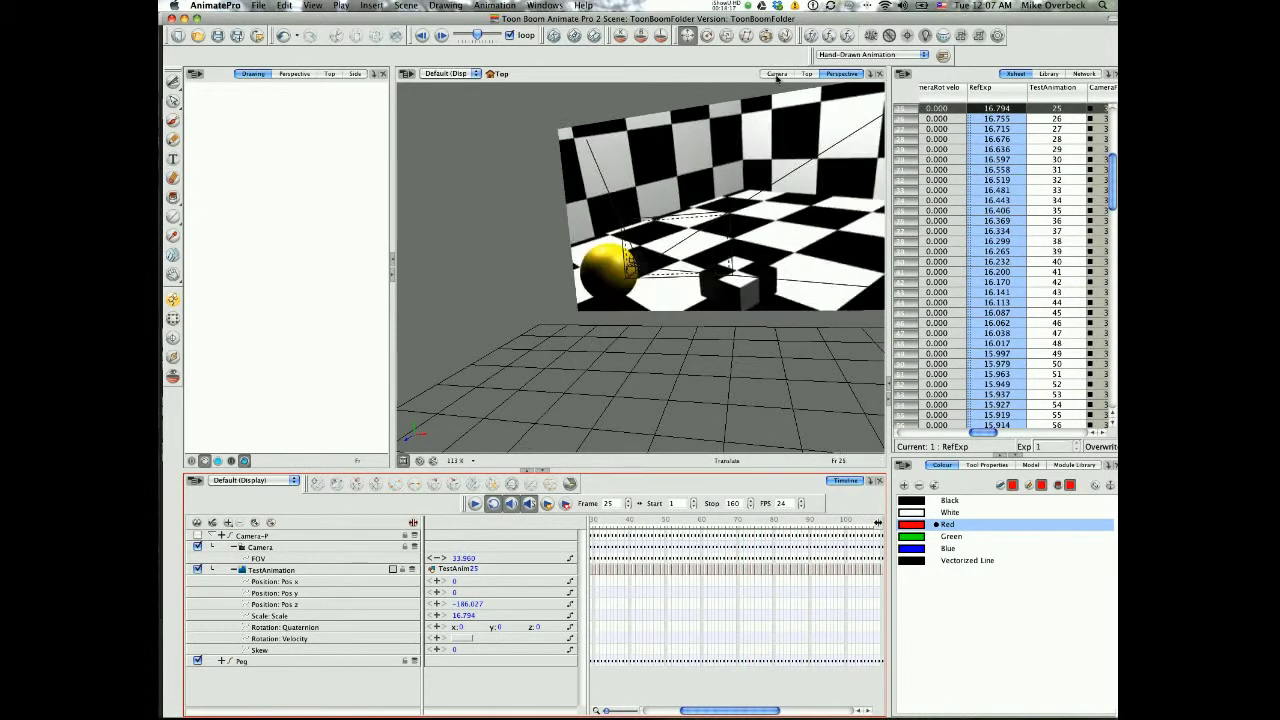
Return to the Camera view and collapse the TestAnimation and Camera-P layers in the timeline.
{"action": "left_click", "coordinate": [777, 73]}
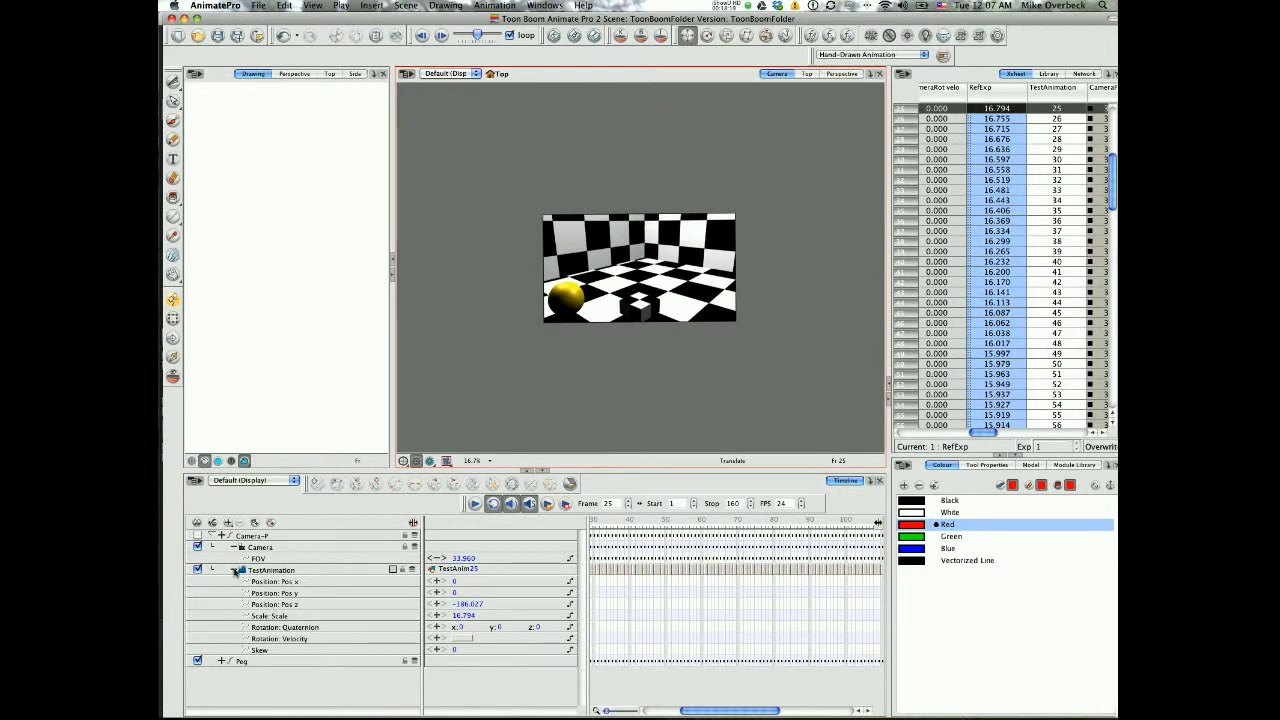
{"action": "left_click", "coordinate": [235, 571]}
{"action": "left_click", "coordinate": [218, 536]}
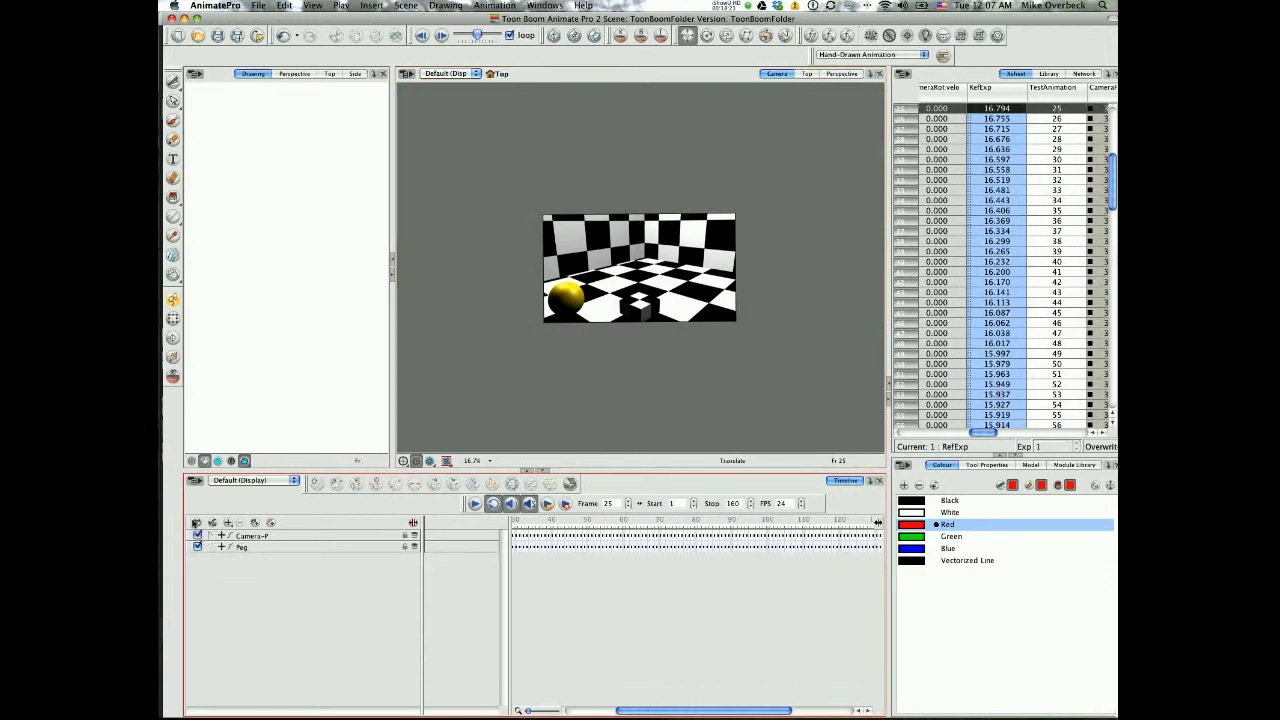
Compare the shot in the Camera and Perspective views while scrubbing through the timeline.
{"action": "left_click_drag", "start_coordinate": [537, 523], "coordinate": [714, 522]}
{"action": "left_click", "coordinate": [841, 75]}
{"action": "left_click", "coordinate": [842, 75]}
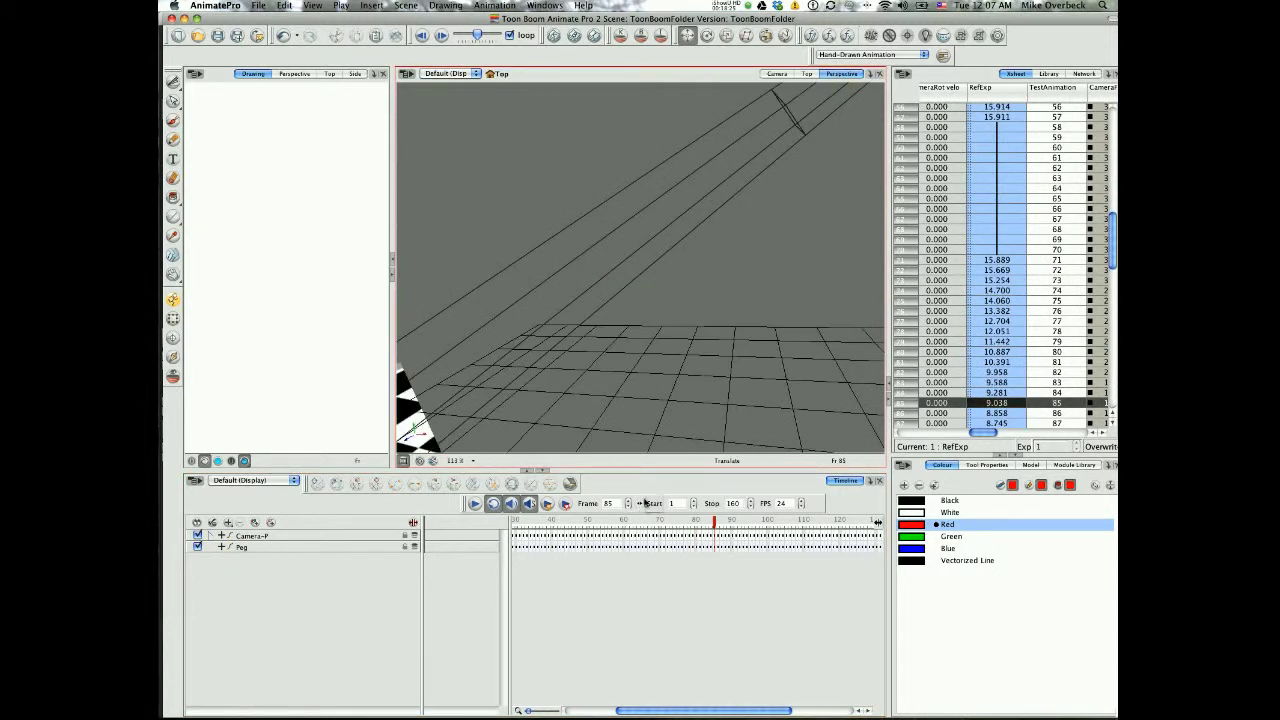
{"action": "left_click_drag", "start_coordinate": [699, 523], "coordinate": [394, 553]}
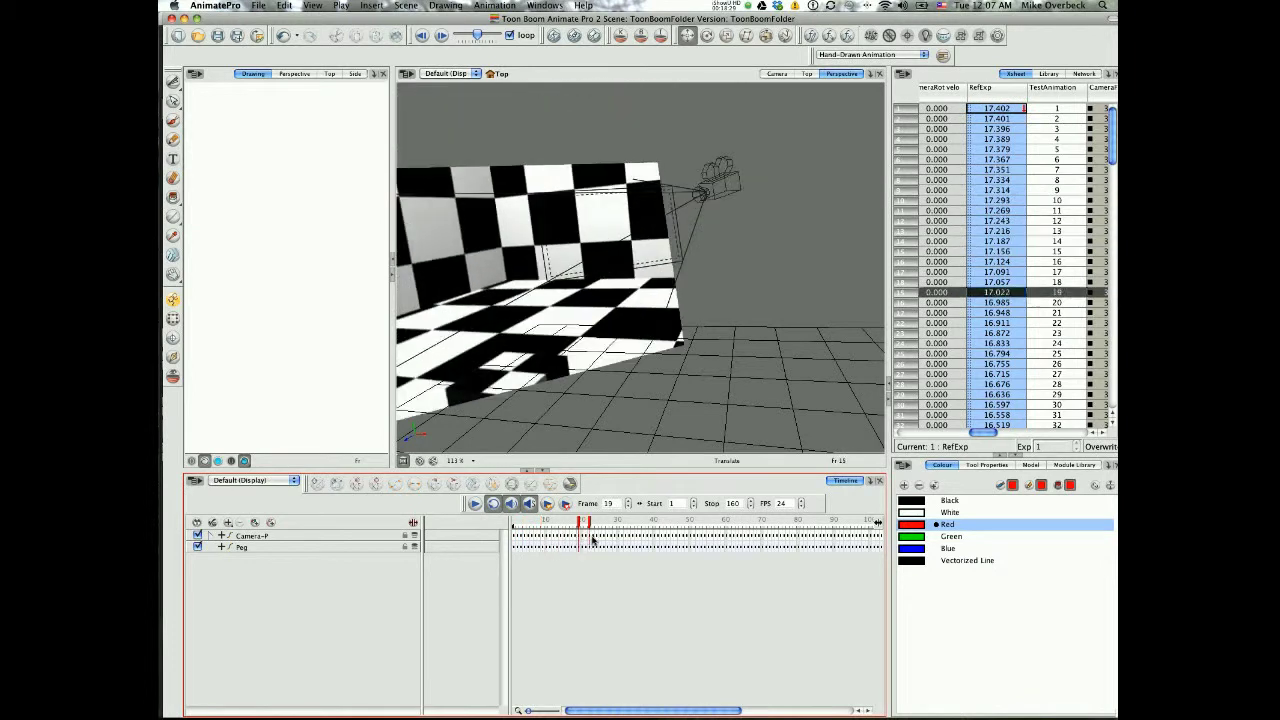
Examine the Peg layer's motion over the footage in the Camera view and review its position parameters.
{"action": "left_click", "coordinate": [240, 548]}
{"action": "left_click", "coordinate": [777, 74]}
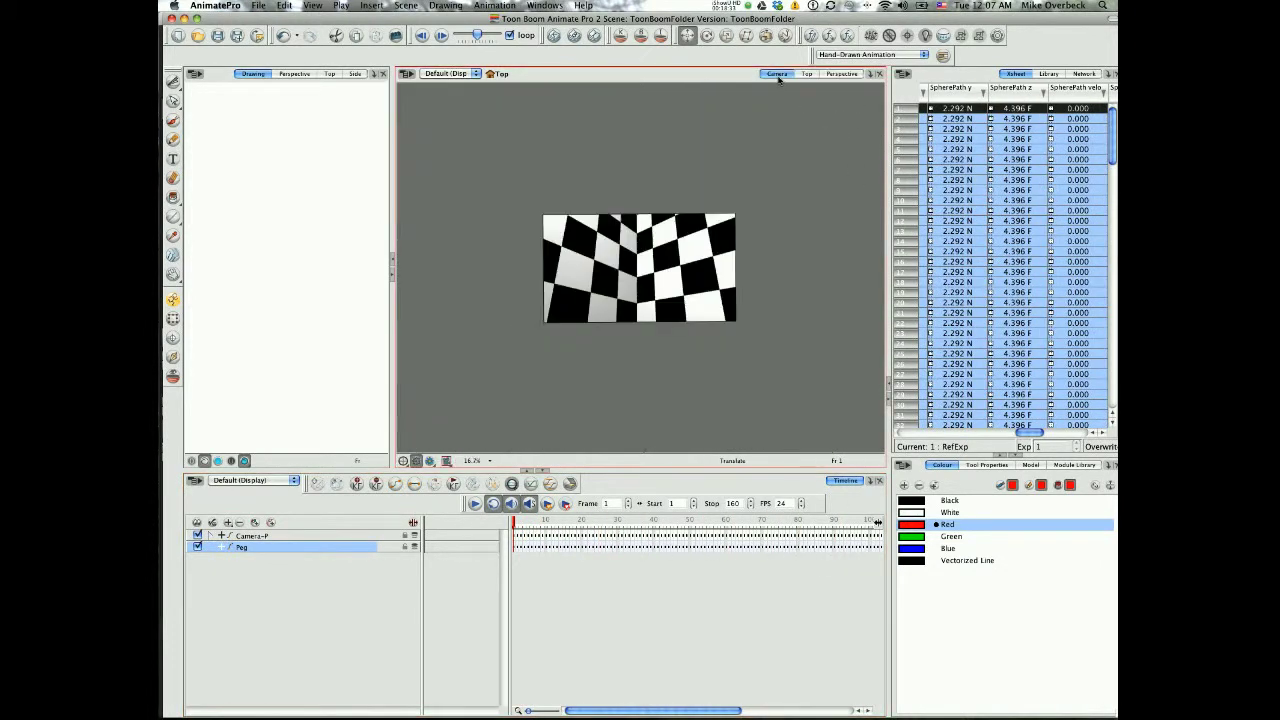
{"action": "left_click_drag", "start_coordinate": [516, 523], "coordinate": [608, 523]}
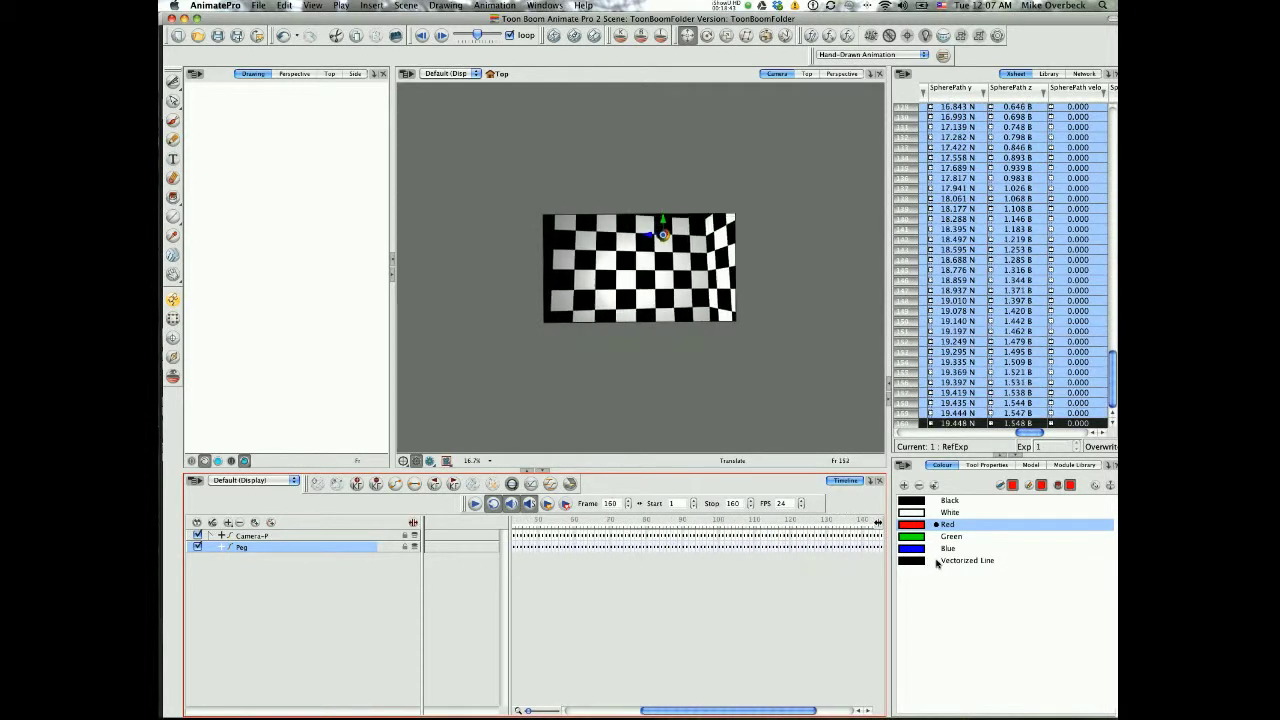
{"action": "left_click_drag", "start_coordinate": [815, 541], "coordinate": [204, 556]}
{"action": "left_click", "coordinate": [224, 547]}
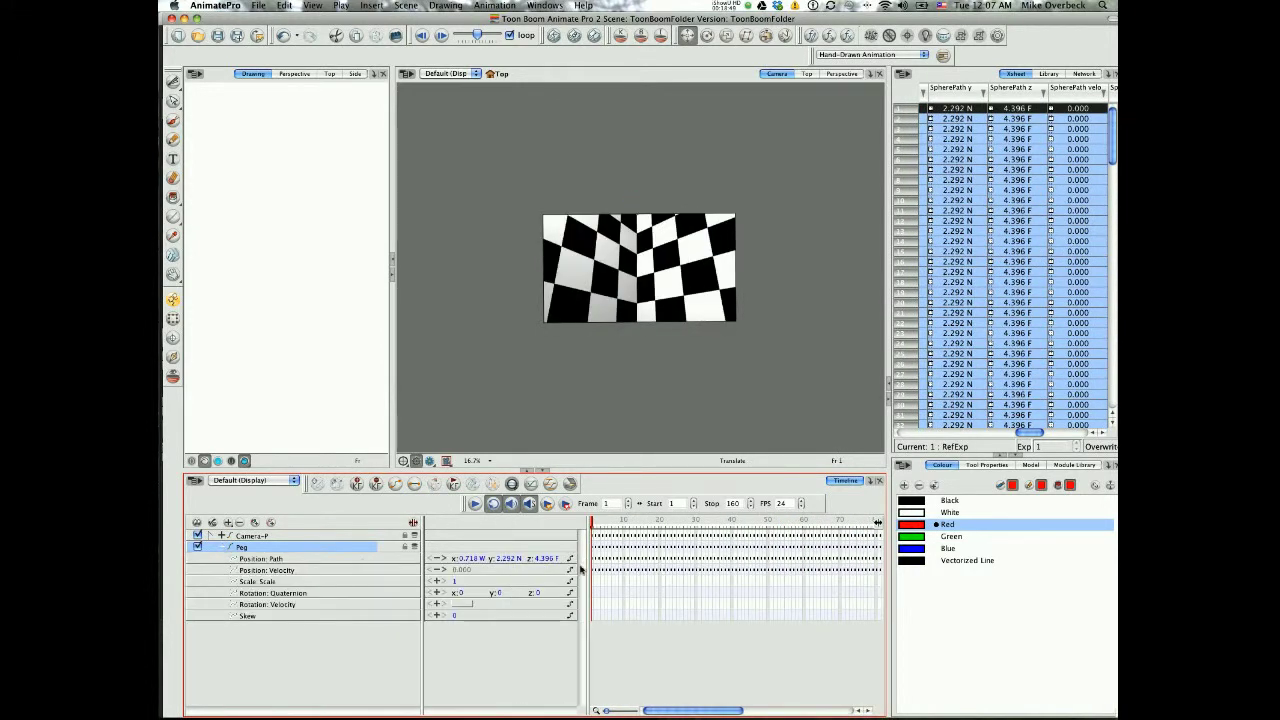
{"action": "left_click_drag", "start_coordinate": [591, 540], "coordinate": [533, 507]}
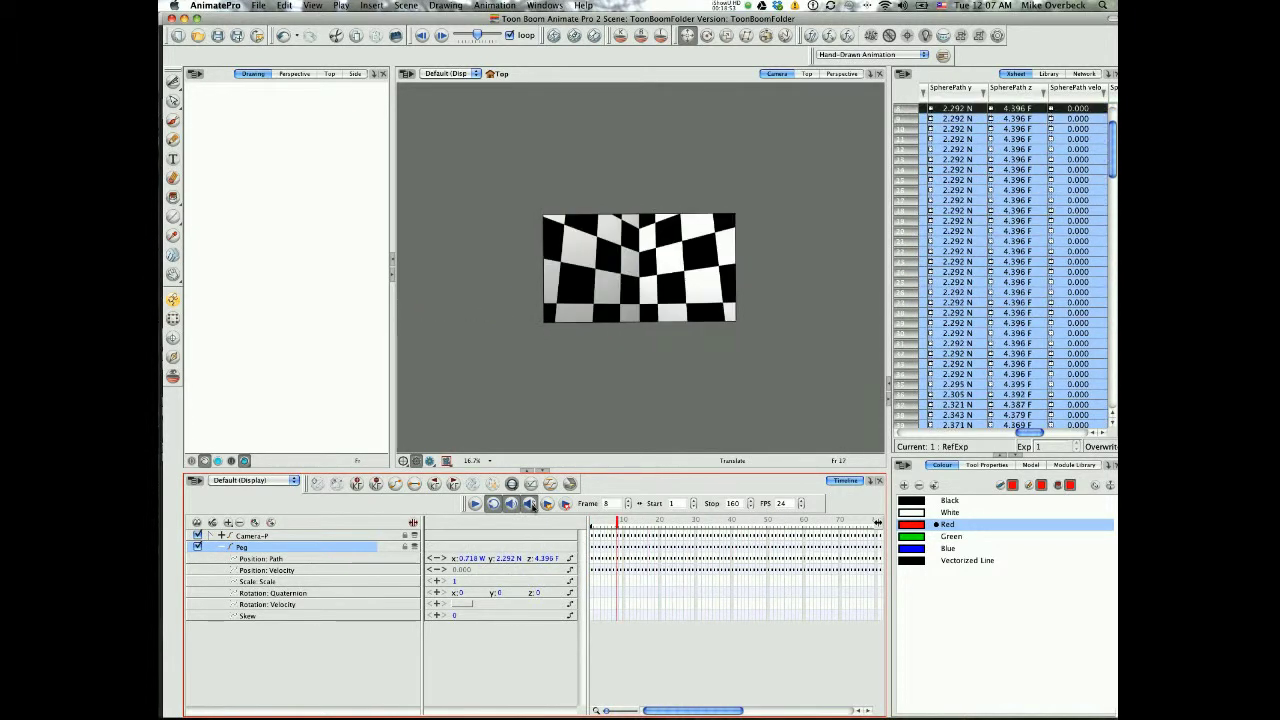
{"action": "left_click", "coordinate": [221, 550]}
Add a new drawing layer, parent it to the Peg layer, and widen the Drawing view.
{"action": "left_click", "coordinate": [279, 561]}
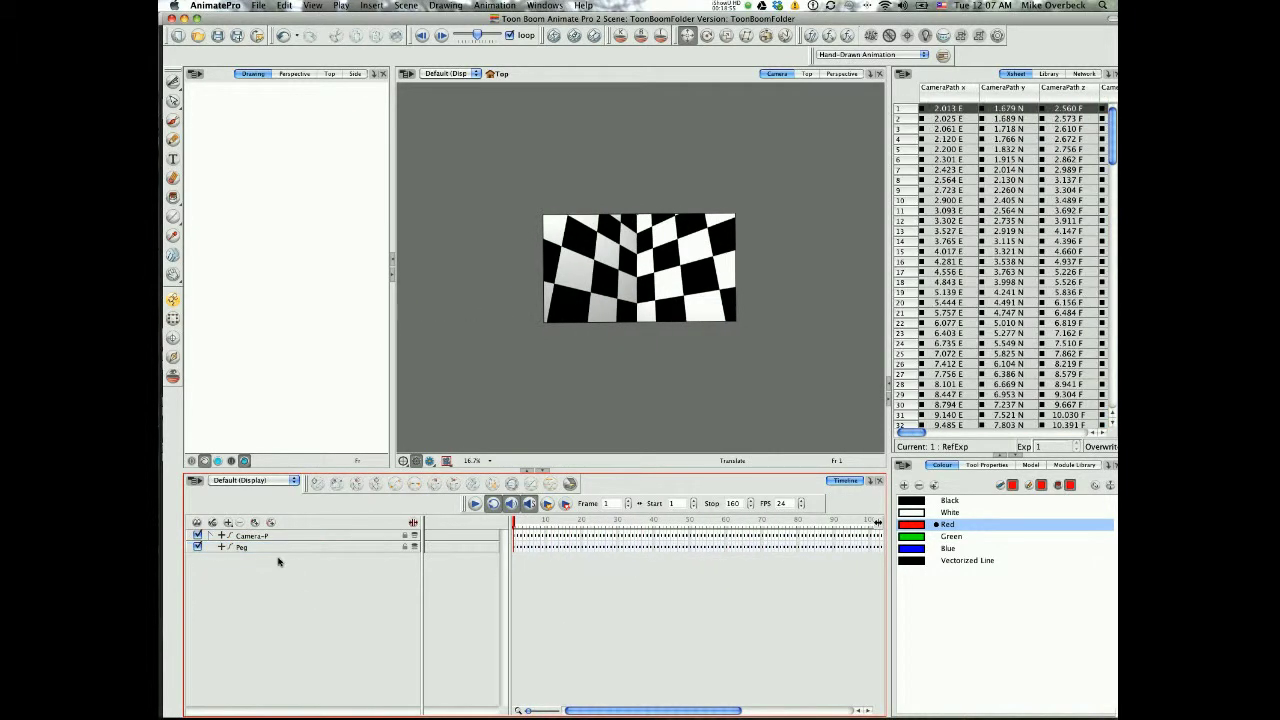
{"action": "left_click", "coordinate": [254, 523]}
{"action": "left_click_drag", "start_coordinate": [232, 538], "coordinate": [240, 558]}
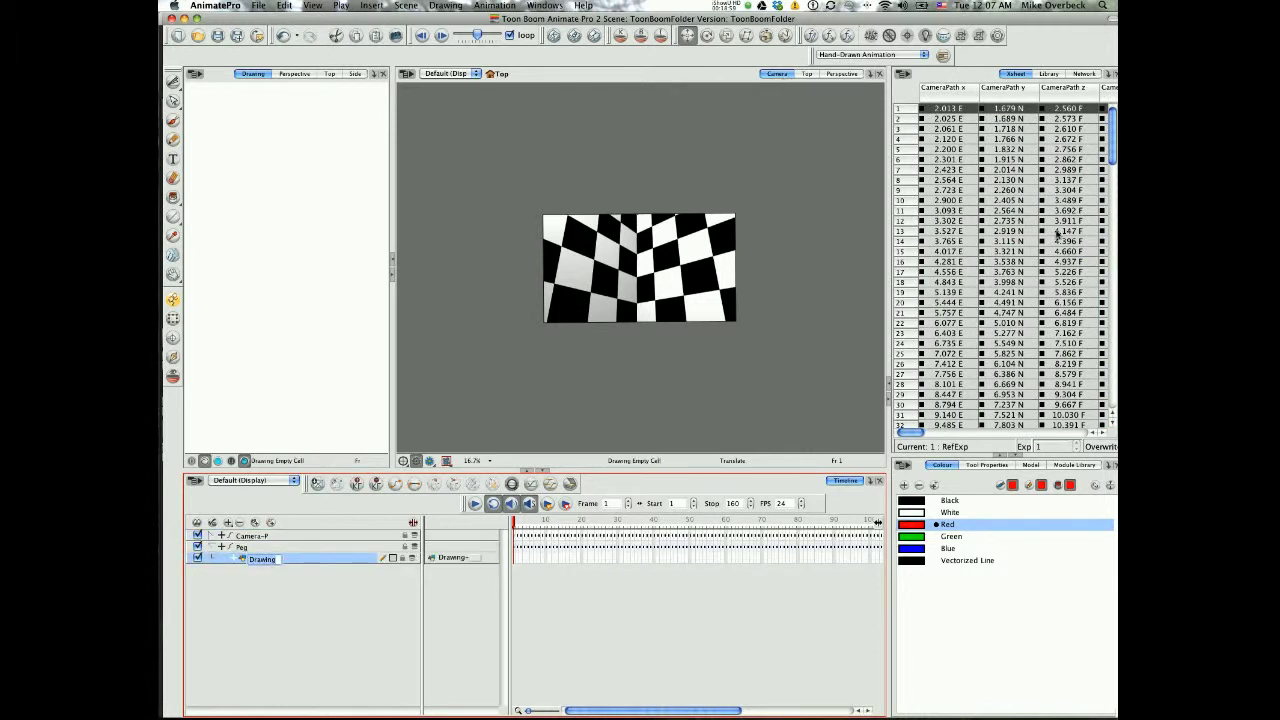
{"action": "left_click_drag", "start_coordinate": [393, 222], "coordinate": [640, 221]}
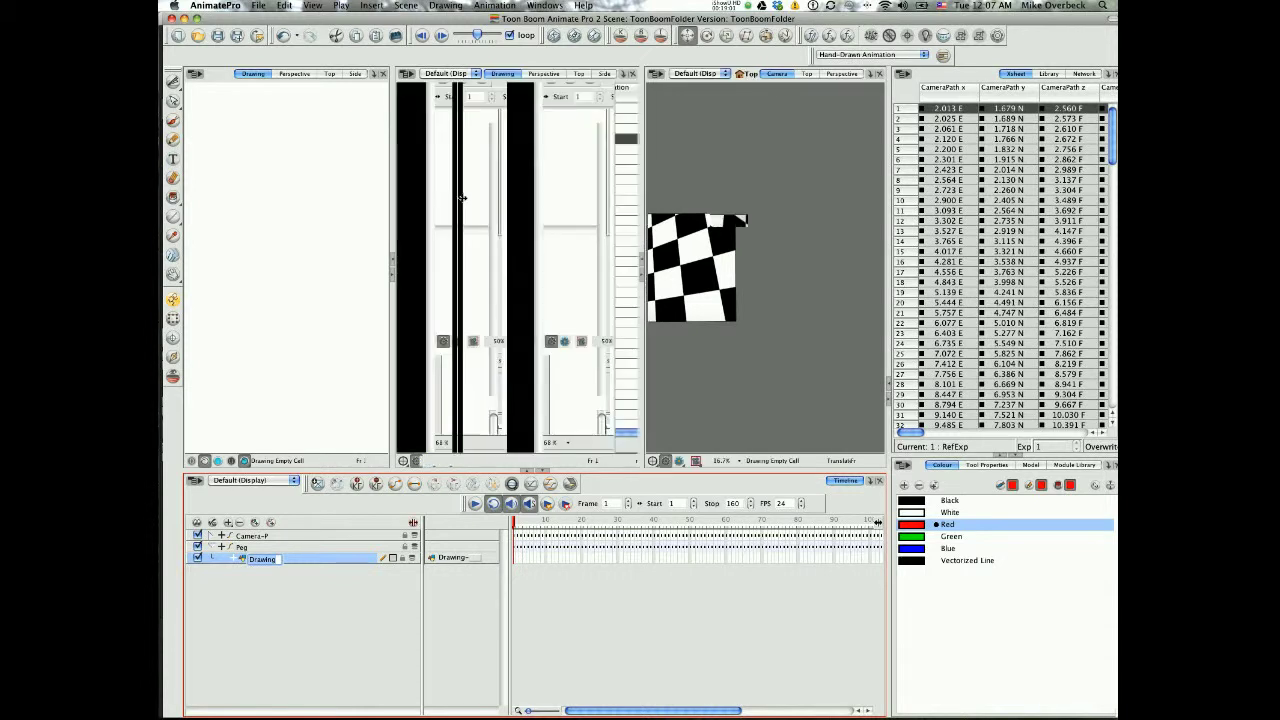
Select the Brush tool and look up the grid display options for the Drawing view.
{"action": "left_click", "coordinate": [213, 5]}
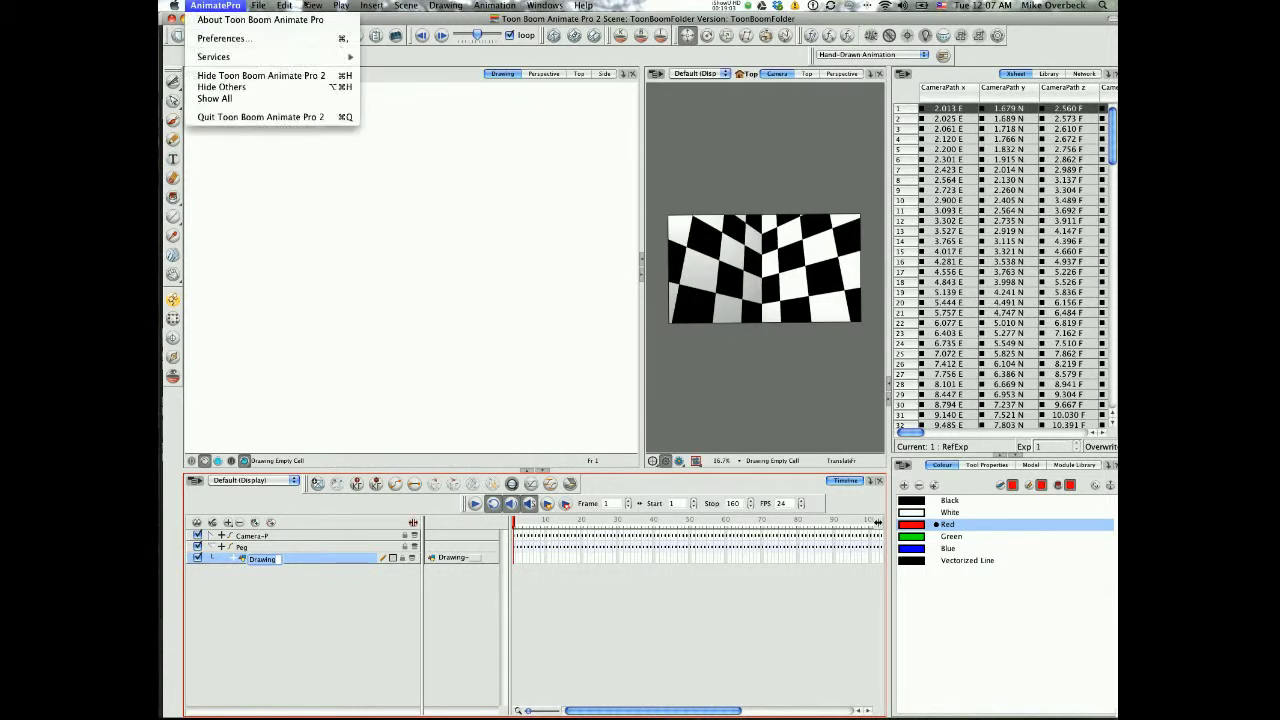
{"action": "left_click", "coordinate": [309, 6]}
{"action": "left_click", "coordinate": [309, 6]}
{"action": "left_click", "coordinate": [309, 6]}
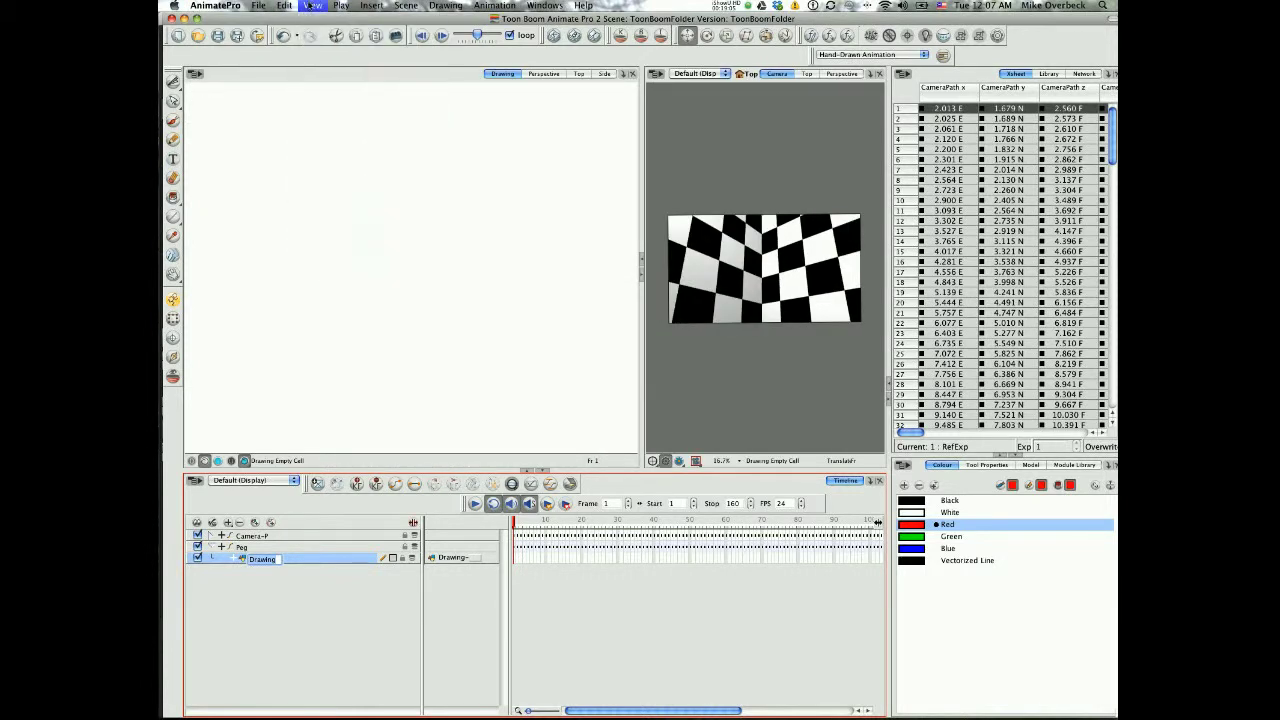
{"action": "mouse_move", "coordinate": [437, 148]}
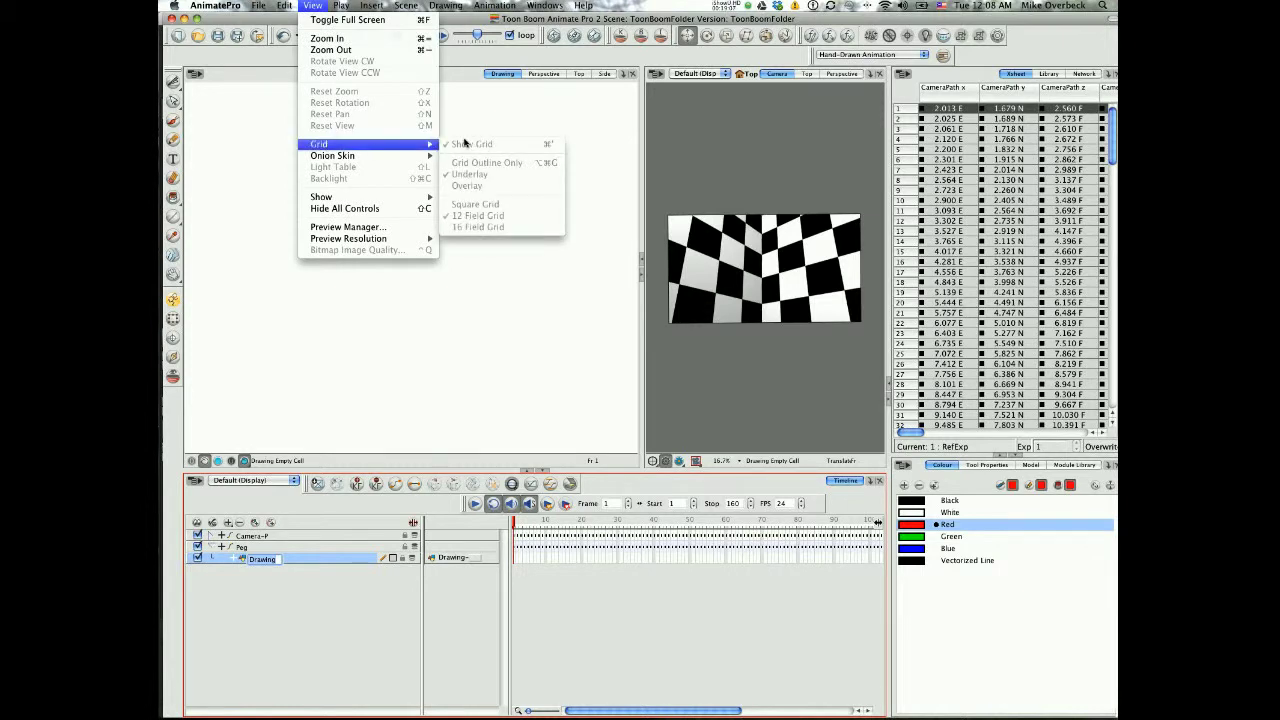
{"action": "left_click", "coordinate": [172, 138]}
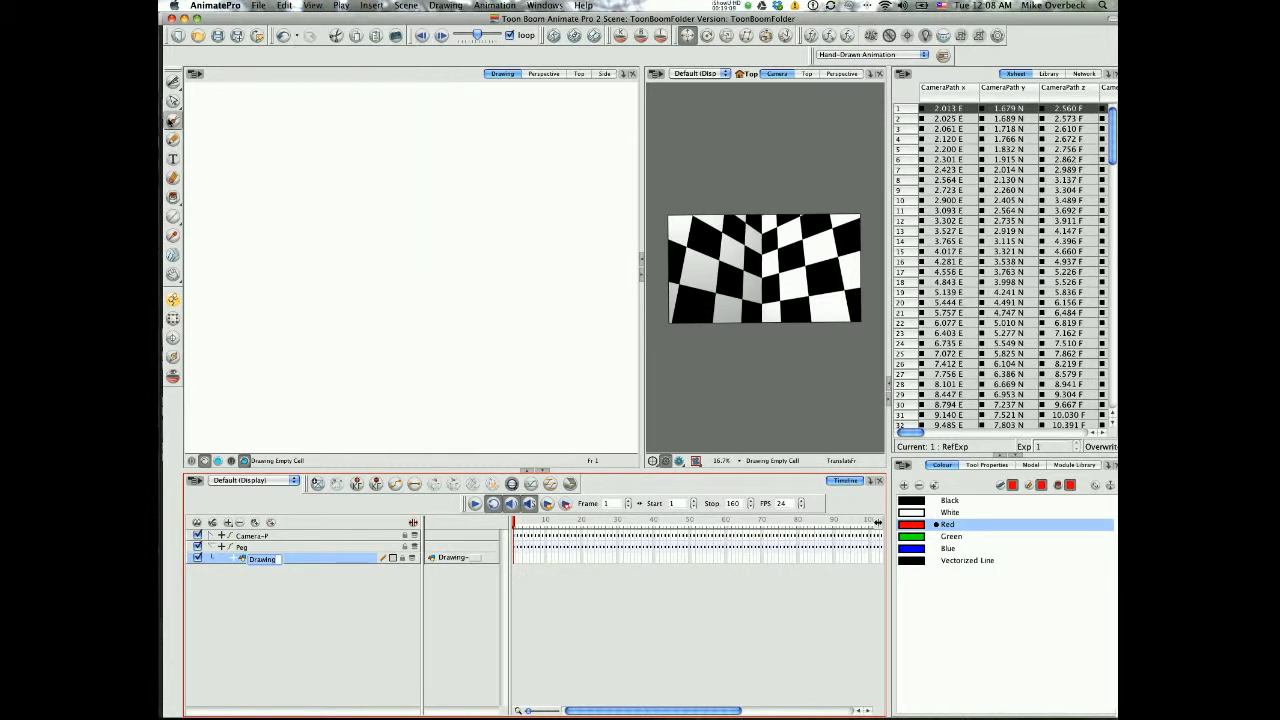
{"action": "left_click", "coordinate": [311, 5]}
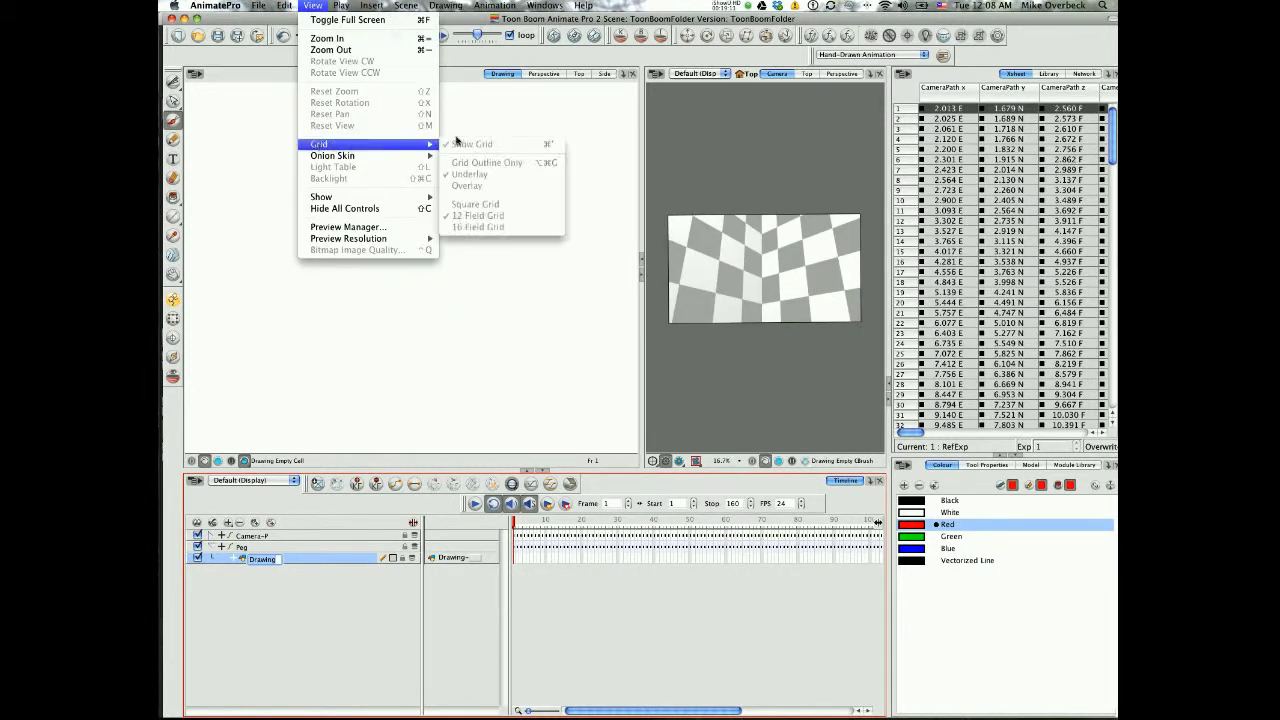
{"action": "left_click", "coordinate": [314, 6]}
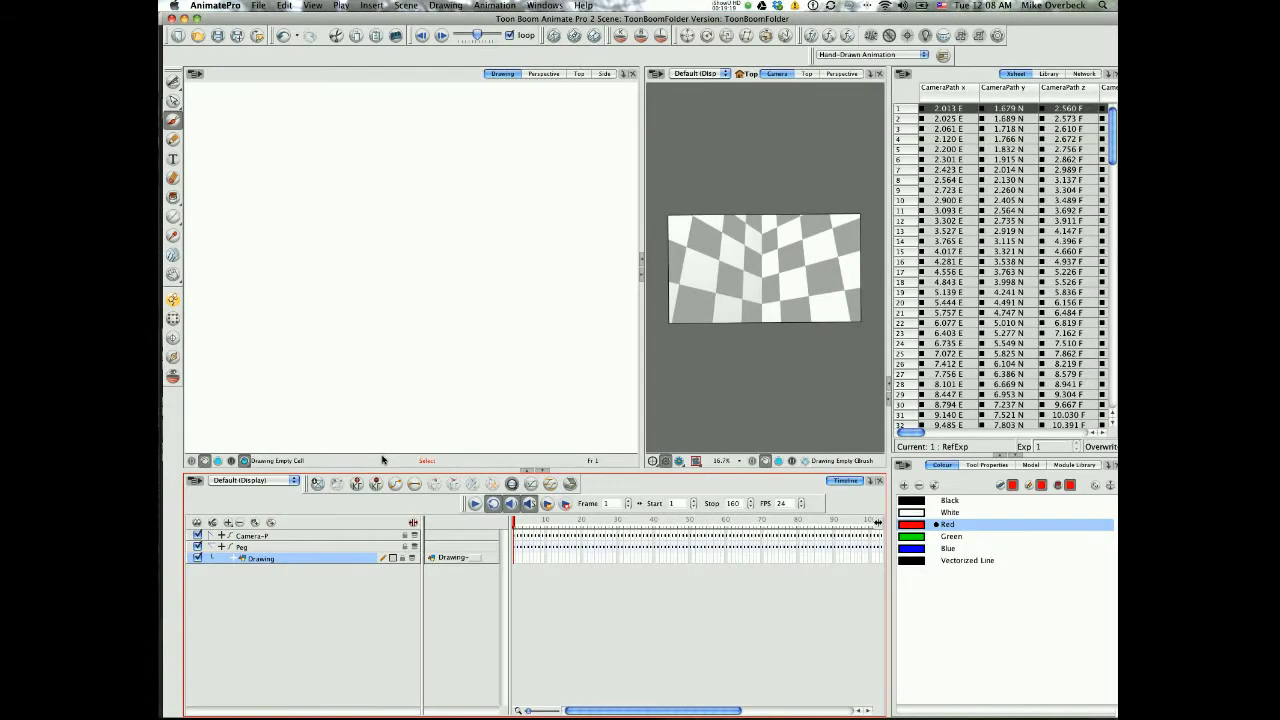
Paint a red spiral with the Brush tool on frame 1 of the Drawing layer.
{"action": "left_click", "coordinate": [266, 6]}
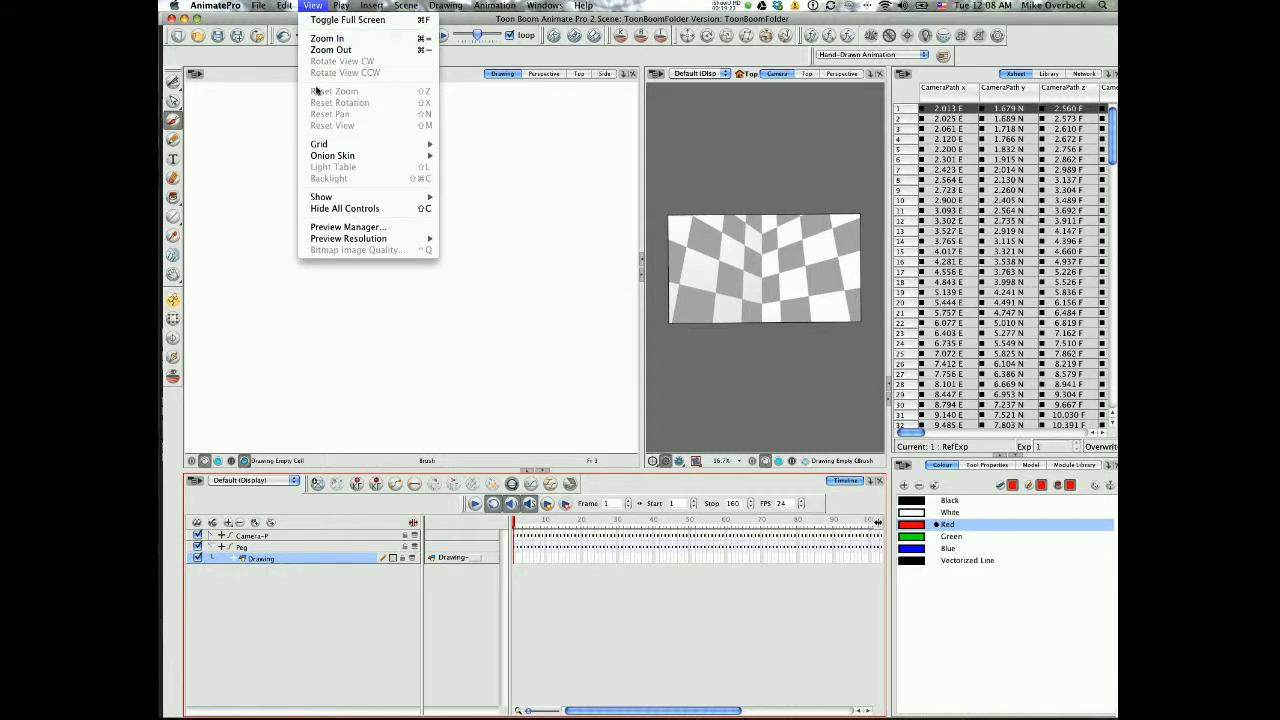
{"action": "left_click", "coordinate": [321, 11]}
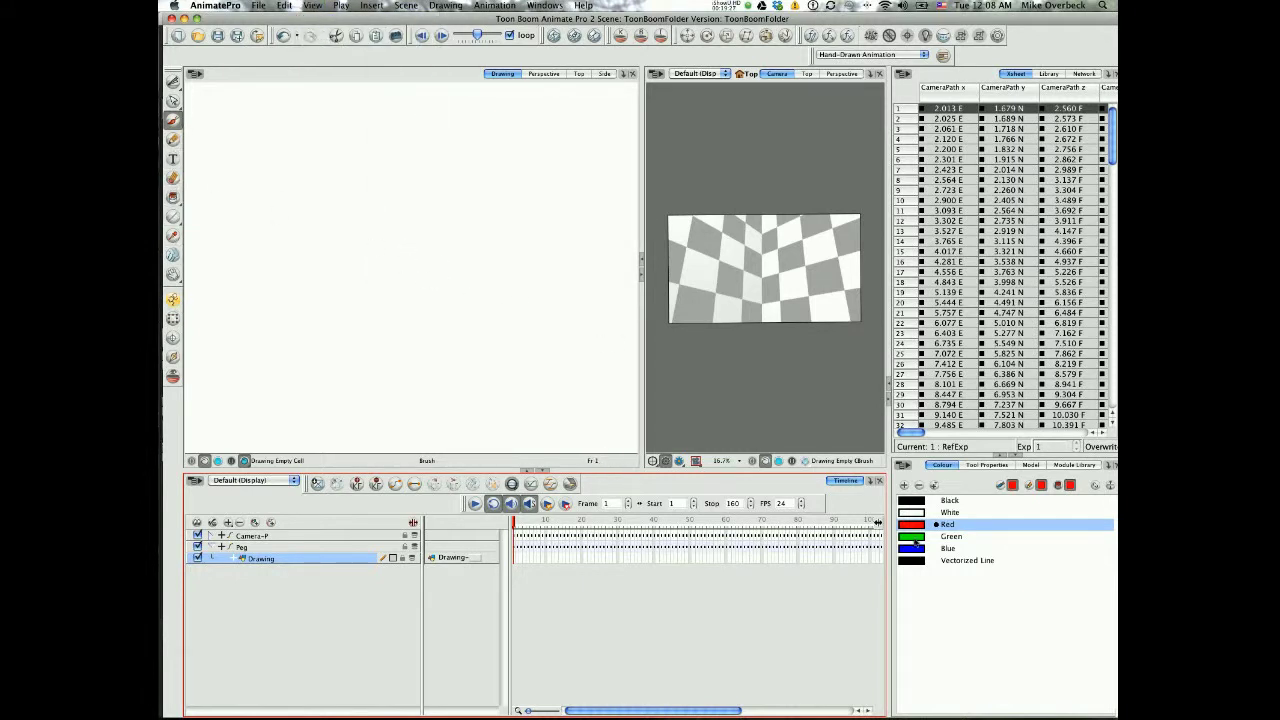
{"action": "mouse_move", "coordinate": [451, 220]}
{"action": "left_mouse_down"}
{"action": "mouse_move", "coordinate": [371, 206]}
{"action": "mouse_move", "coordinate": [443, 286]}
{"action": "mouse_move", "coordinate": [372, 285]}
{"action": "mouse_move", "coordinate": [441, 296]}
{"action": "mouse_move", "coordinate": [404, 256]}
{"action": "left_mouse_up"}
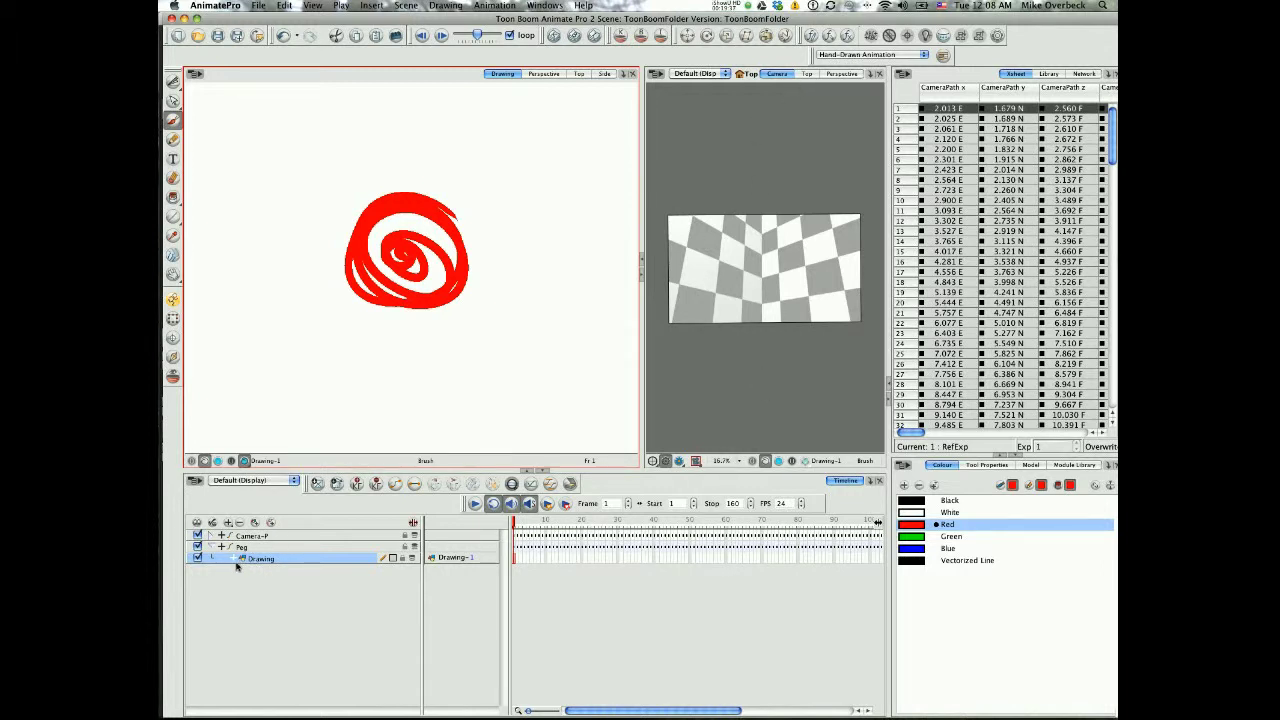
Show the Drawing layer's parameters and check the artwork's exposure up to frame 80 in a widened Camera view.
{"action": "left_click", "coordinate": [235, 559]}
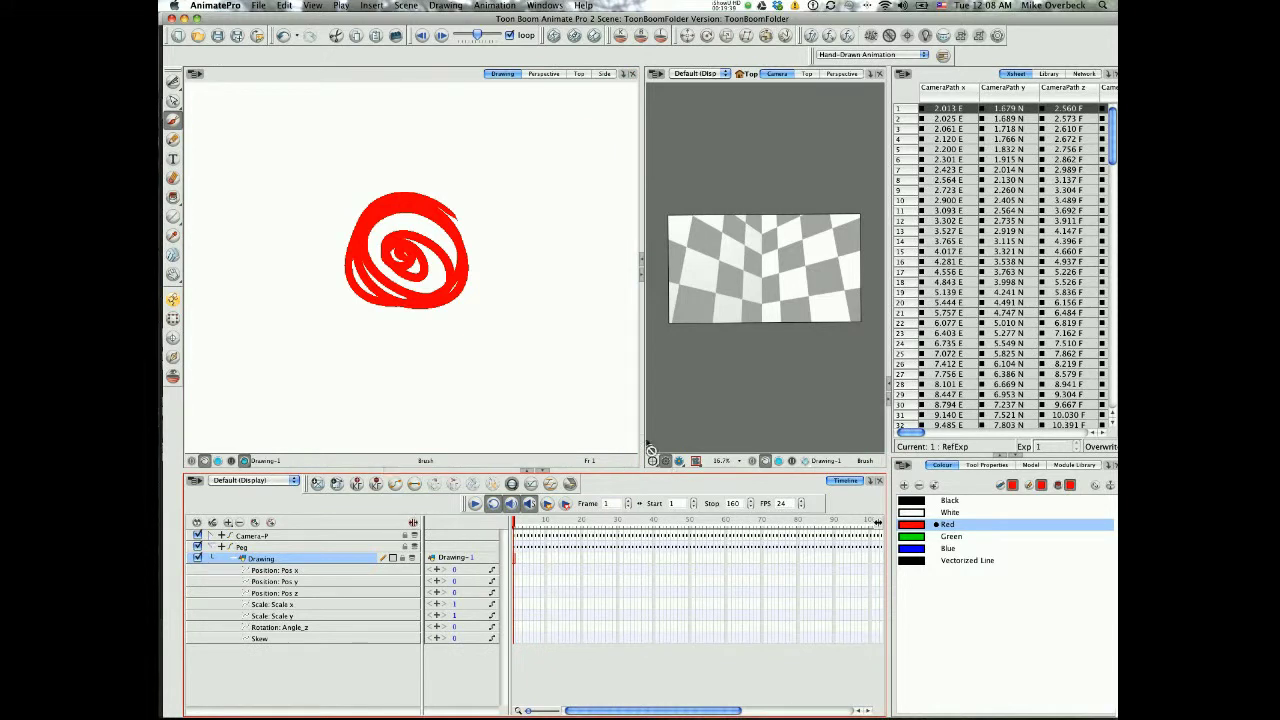
{"action": "mouse_move", "coordinate": [640, 437]}
{"action": "left_mouse_down"}
{"action": "mouse_move", "coordinate": [586, 394]}
{"action": "mouse_move", "coordinate": [547, 250]}
{"action": "left_mouse_up"}
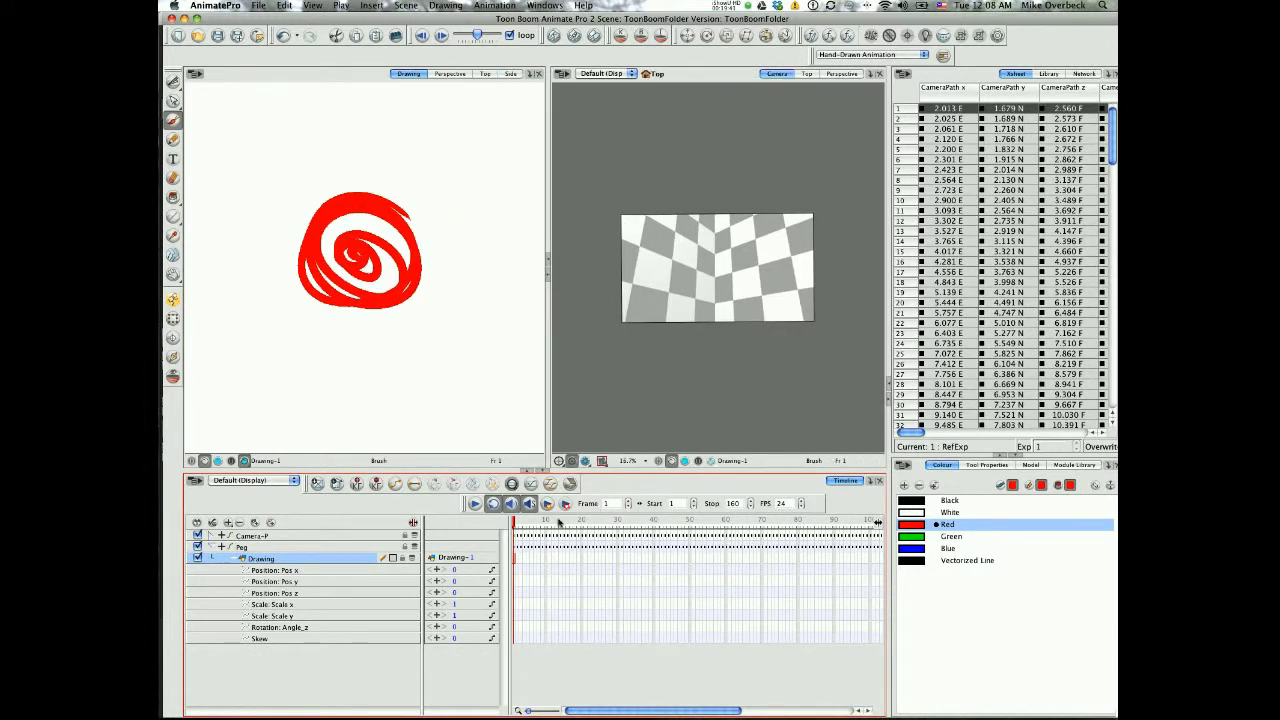
{"action": "left_click_drag", "start_coordinate": [529, 523], "coordinate": [798, 540]}
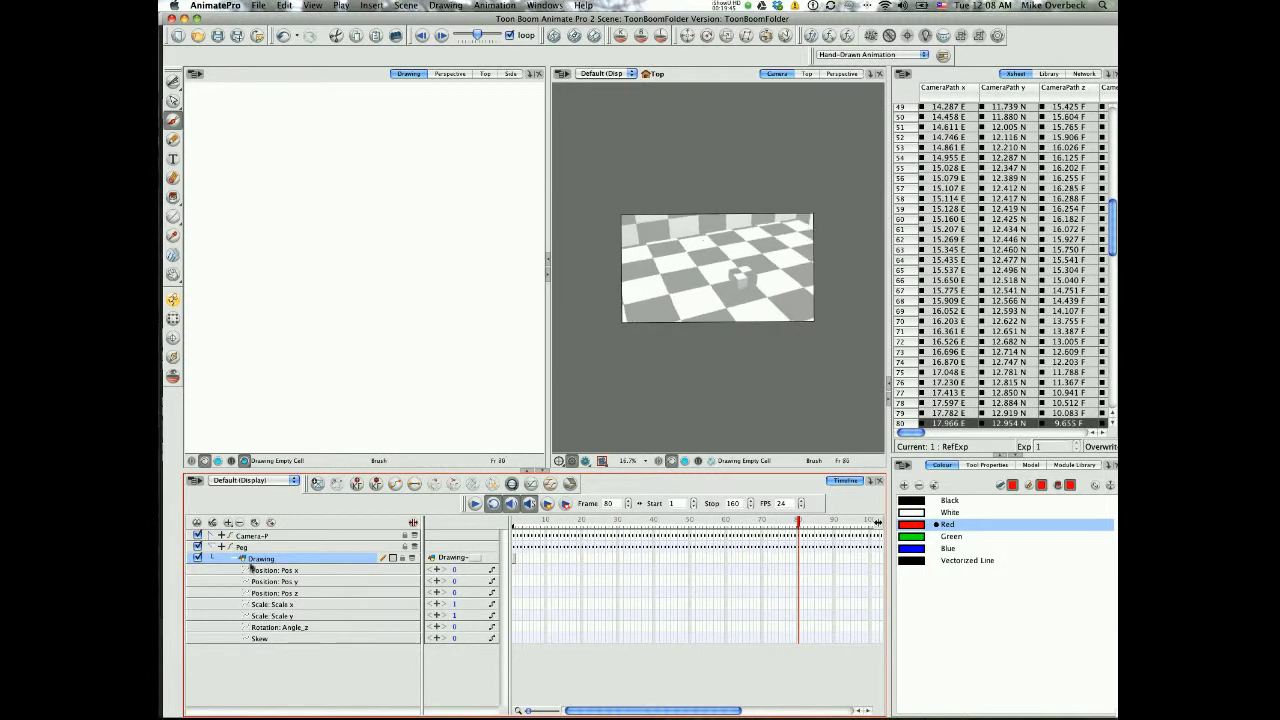
Extend the spiral drawing's exposure on the Drawing layer through to frame 160.
{"action": "left_click", "coordinate": [244, 548]}
{"action": "left_click", "coordinate": [250, 559]}
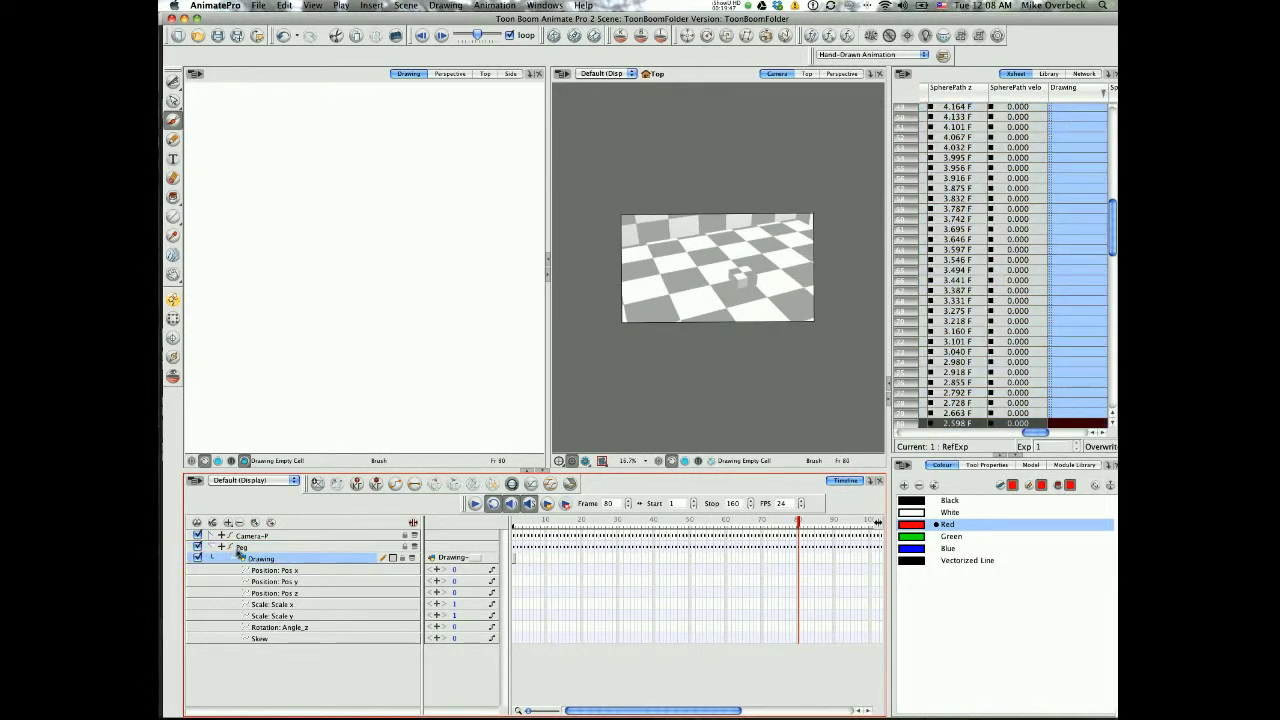
{"action": "left_click", "coordinate": [515, 565]}
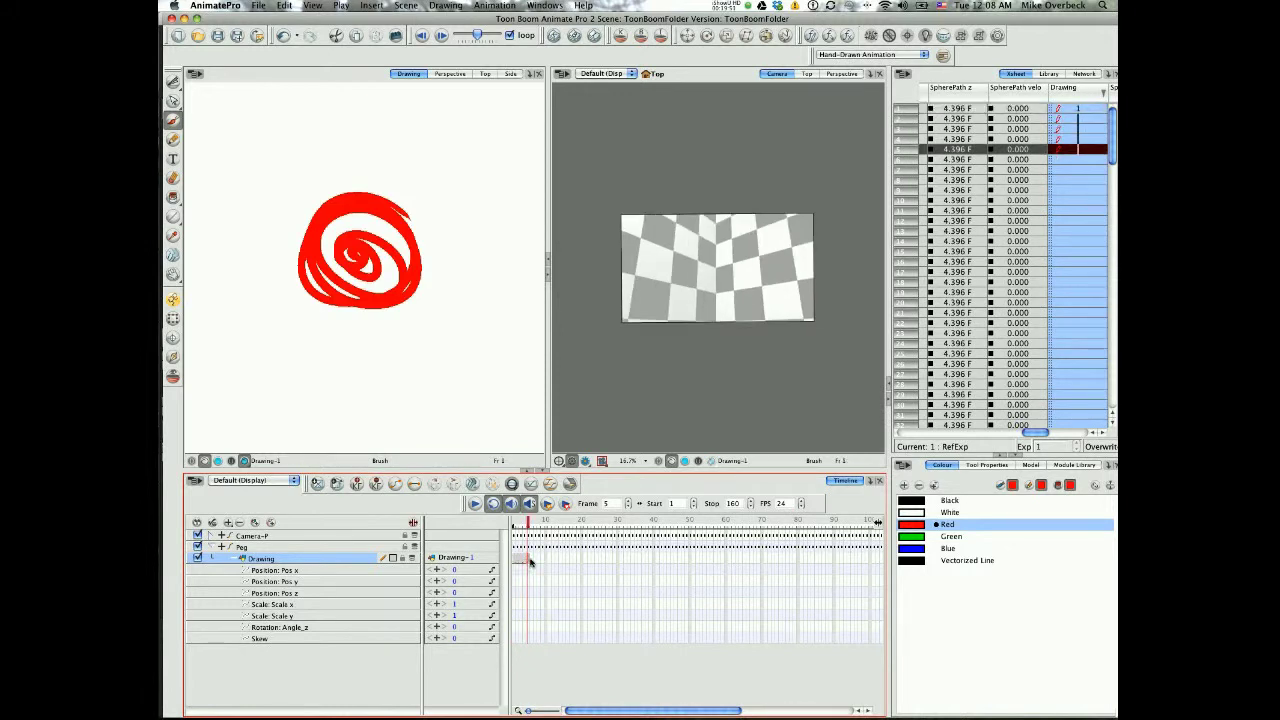
{"action": "left_click", "coordinate": [877, 560]}
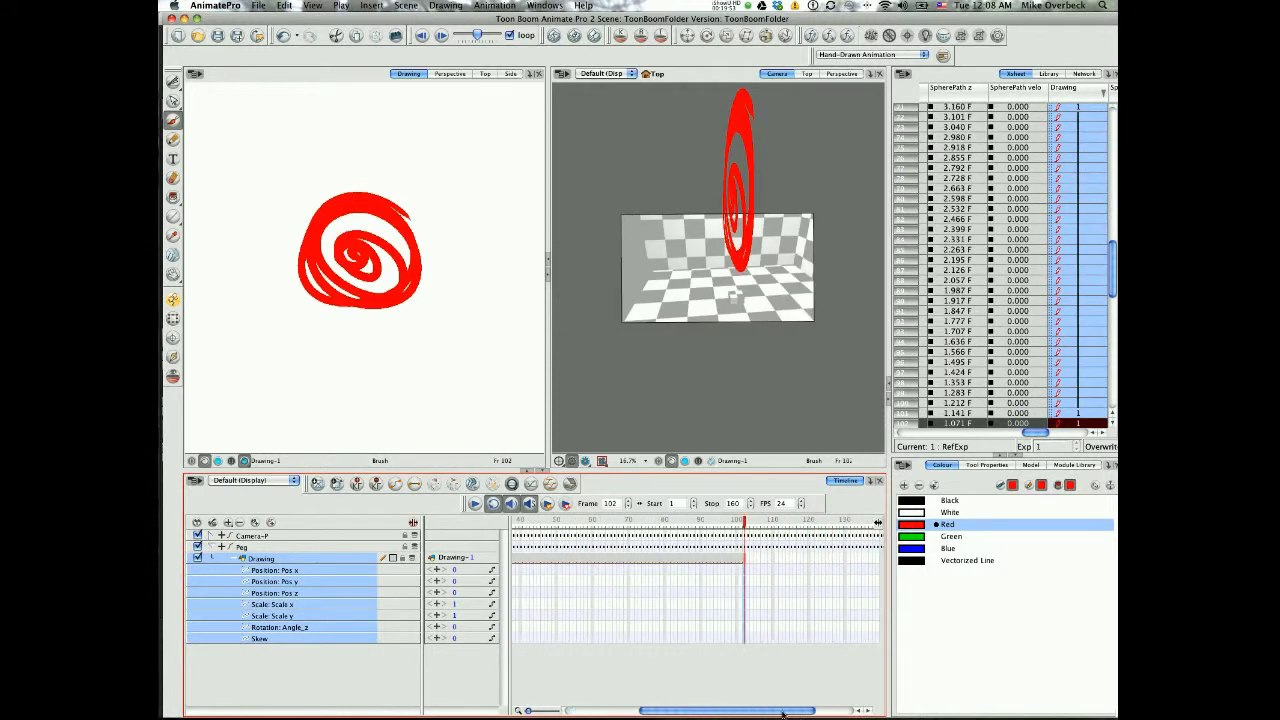
{"action": "left_click_drag", "start_coordinate": [675, 561], "coordinate": [846, 561]}
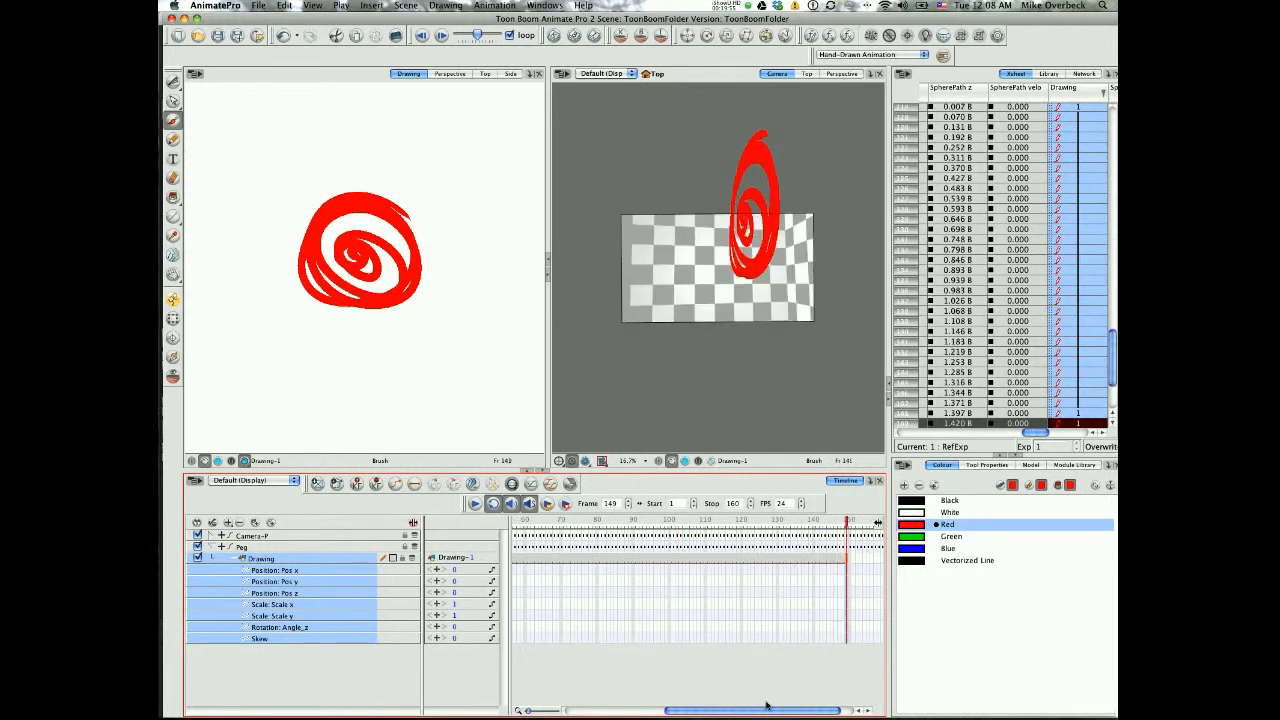
{"action": "left_click_drag", "start_coordinate": [768, 711], "coordinate": [828, 713]}
{"action": "left_click_drag", "start_coordinate": [845, 562], "coordinate": [865, 562]}
Scrub back and forth through the shot to examine how the spiral moves over the footage.
{"action": "left_click_drag", "start_coordinate": [823, 525], "coordinate": [771, 525]}
{"action": "left_click_drag", "start_coordinate": [753, 711], "coordinate": [749, 710]}
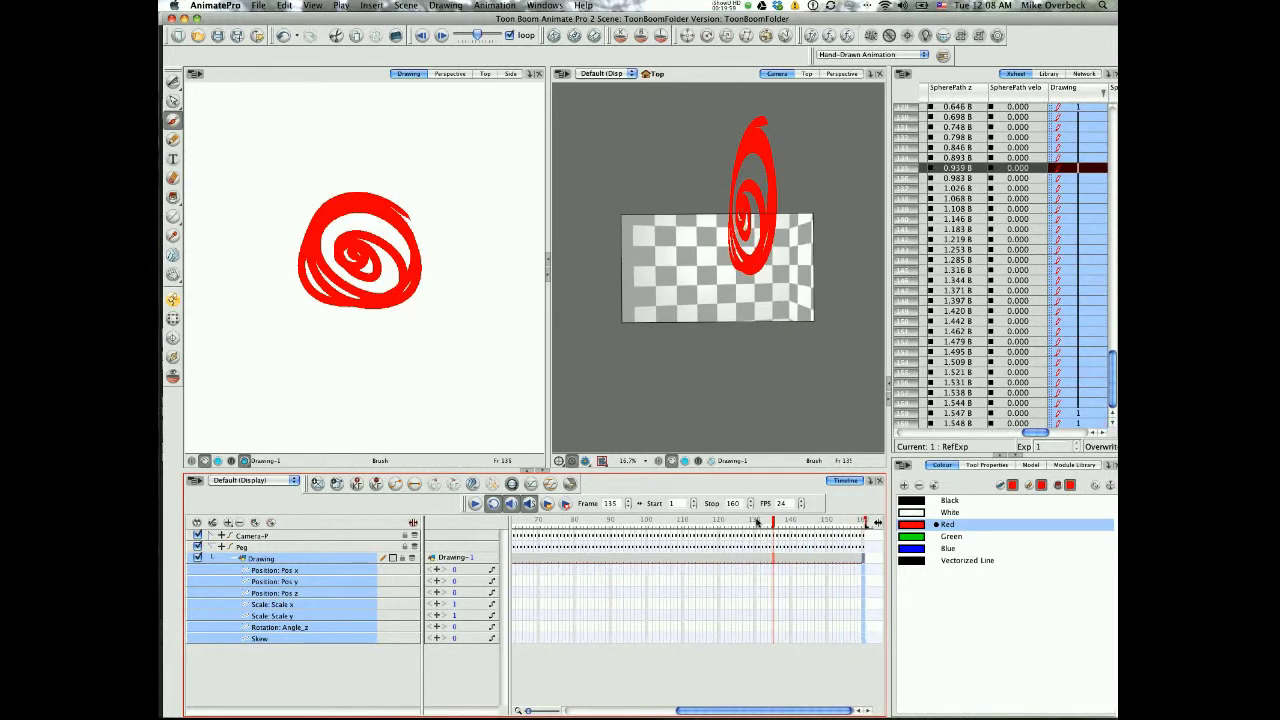
{"action": "left_click_drag", "start_coordinate": [757, 523], "coordinate": [409, 543]}
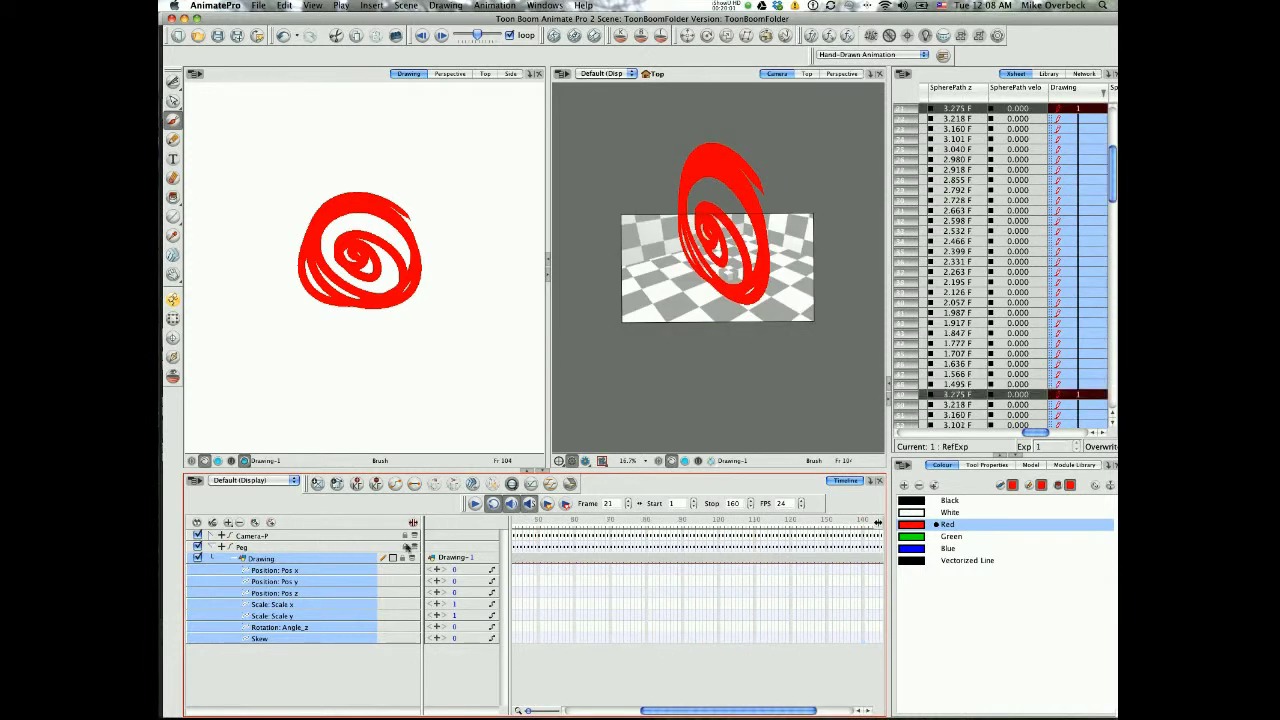
{"action": "left_click_drag", "start_coordinate": [657, 709], "coordinate": [570, 709]}
{"action": "left_click_drag", "start_coordinate": [521, 525], "coordinate": [700, 545]}
Change the Drawing layer's scale from separate axes to Locked in its layer properties.
{"action": "left_click", "coordinate": [268, 627]}
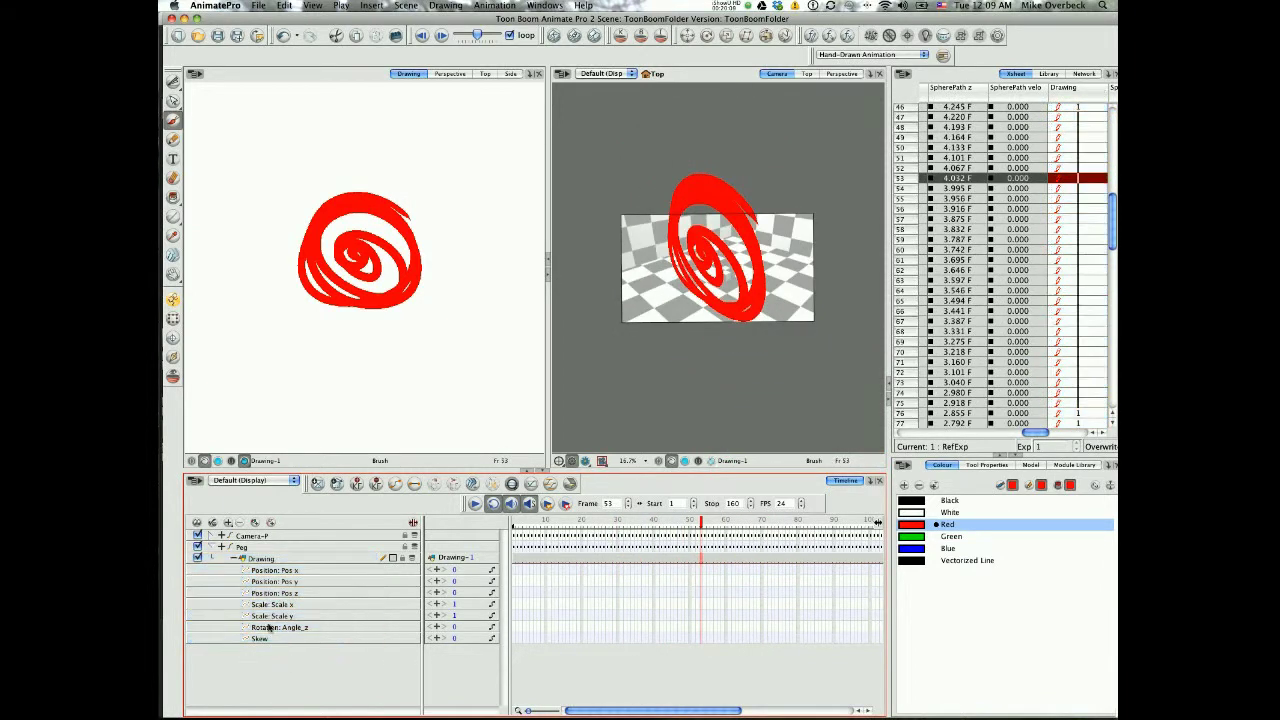
{"action": "left_click", "coordinate": [244, 558]}
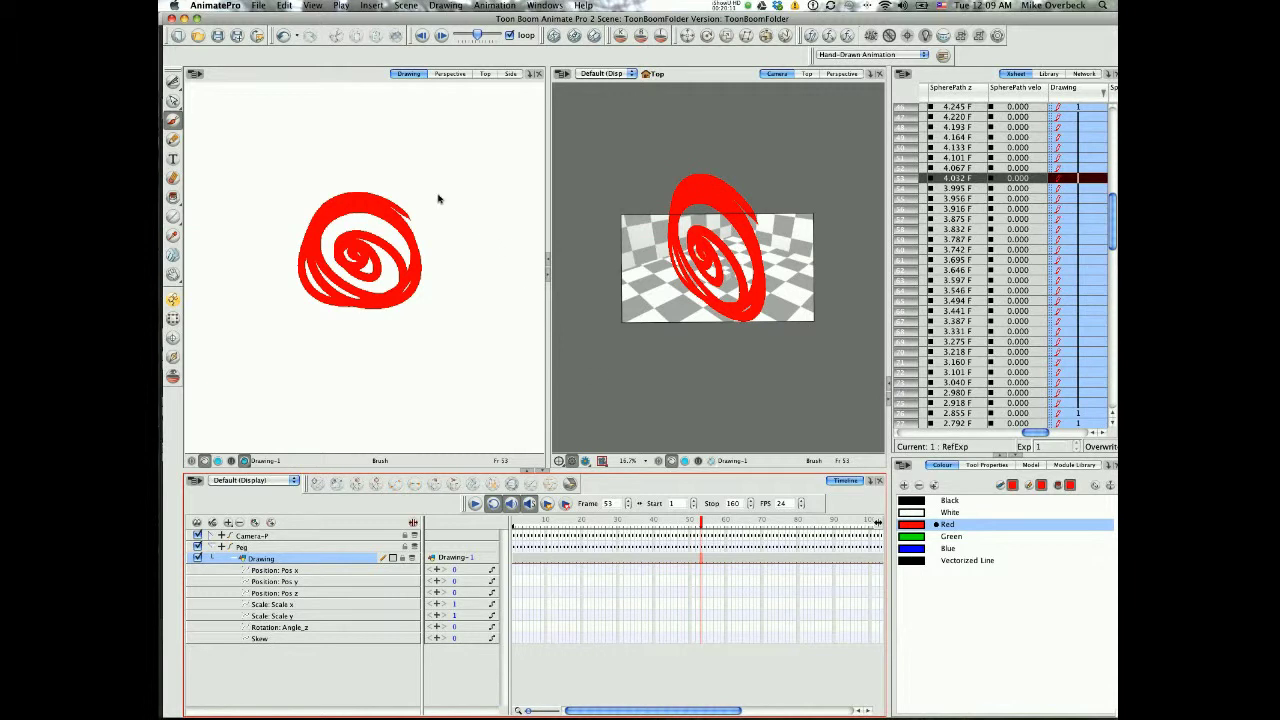
{"action": "double_click", "coordinate": [222, 550]}
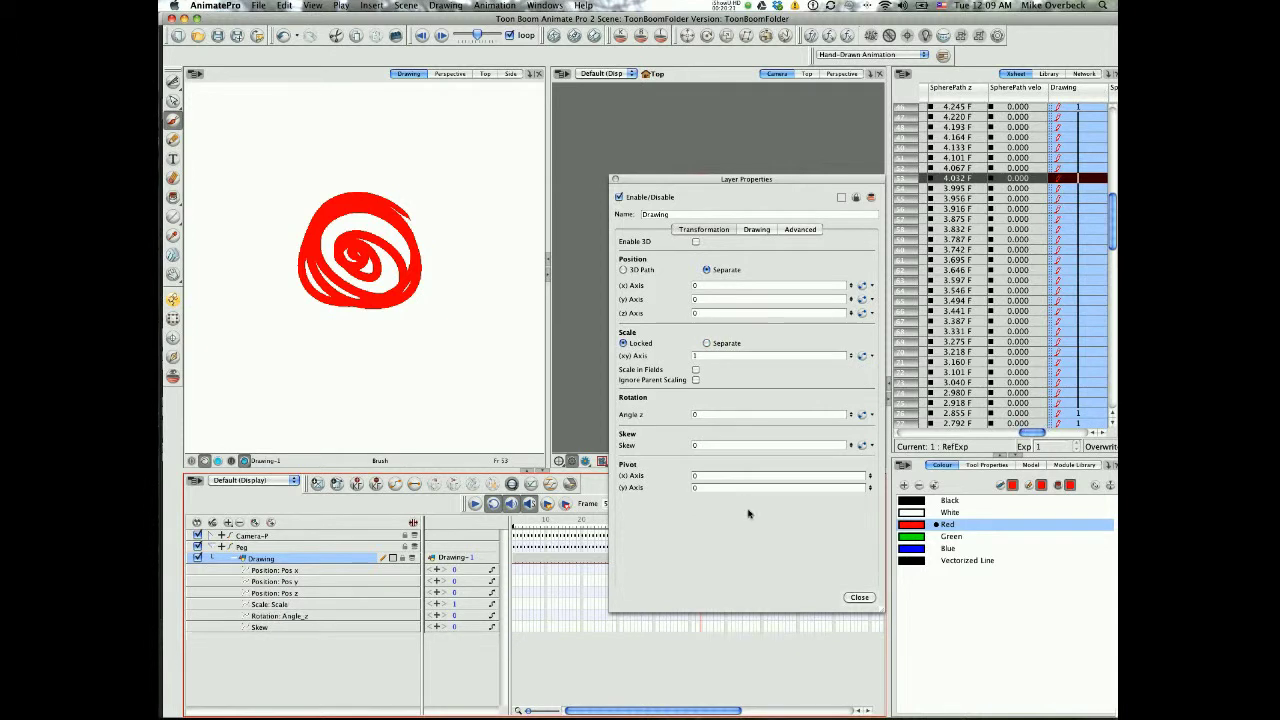
{"action": "left_click", "coordinate": [859, 597]}
Set the Drawing layer's locked scale to 0.5.
{"action": "left_click_drag", "start_coordinate": [456, 605], "coordinate": [457, 610]}
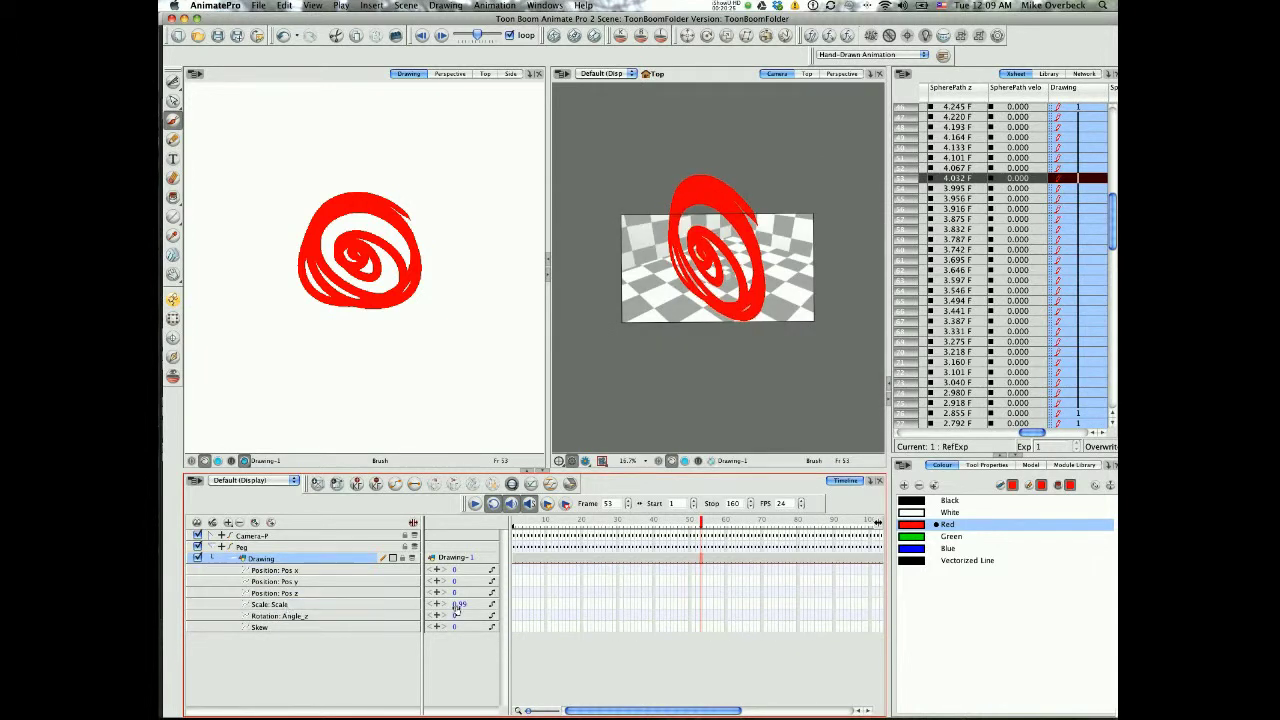
{"action": "left_click", "coordinate": [461, 606]}
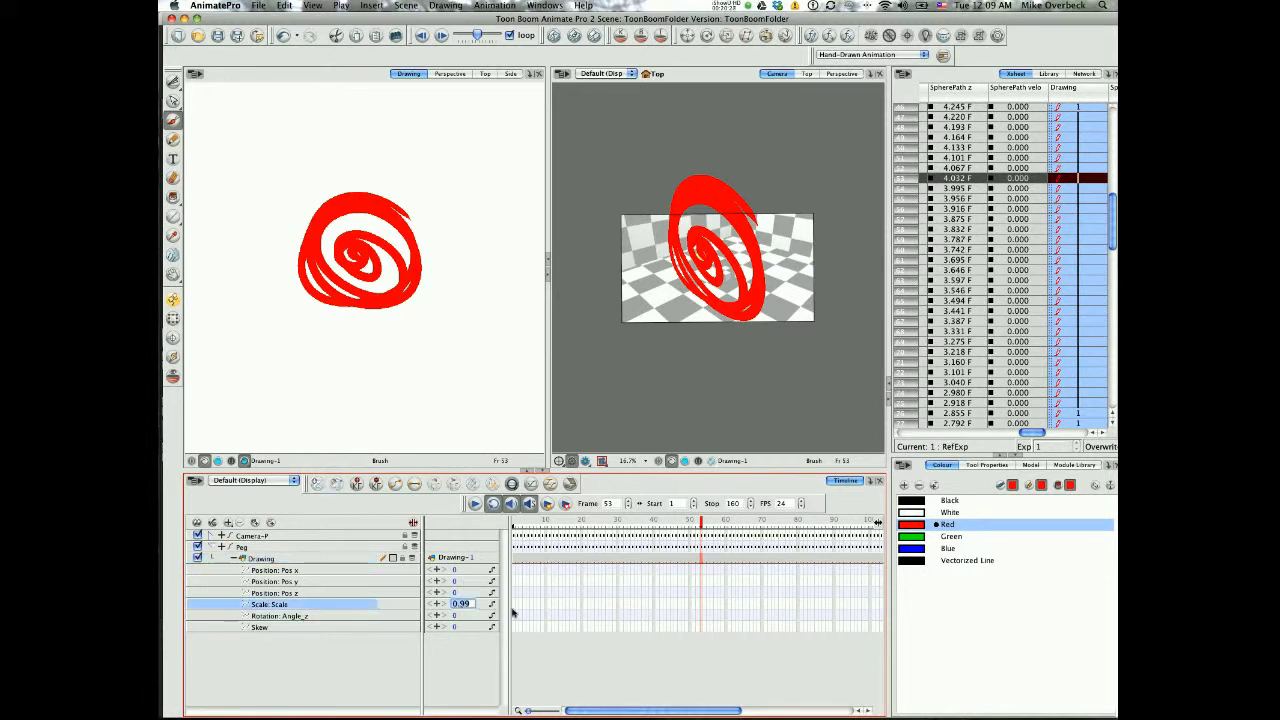
{"action": "key", "text": "Return"}
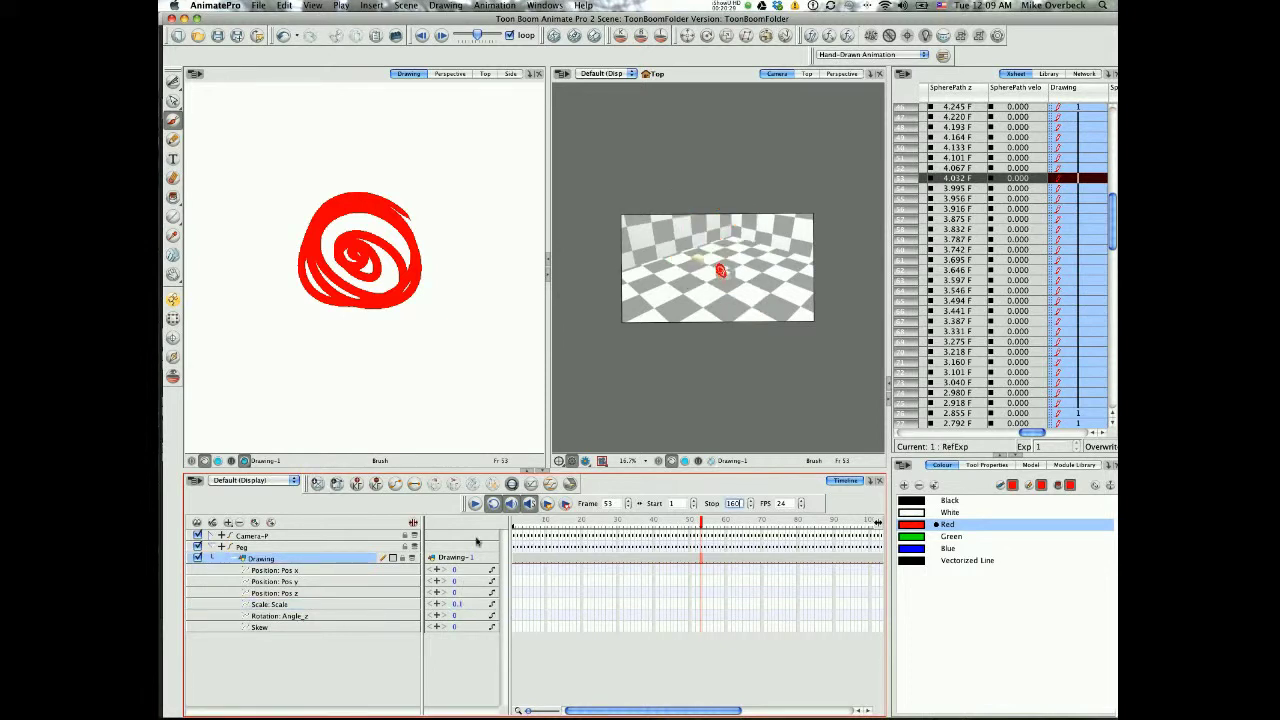
{"action": "left_click", "coordinate": [462, 607]}
{"action": "left_click_drag", "start_coordinate": [462, 606], "coordinate": [549, 626]}
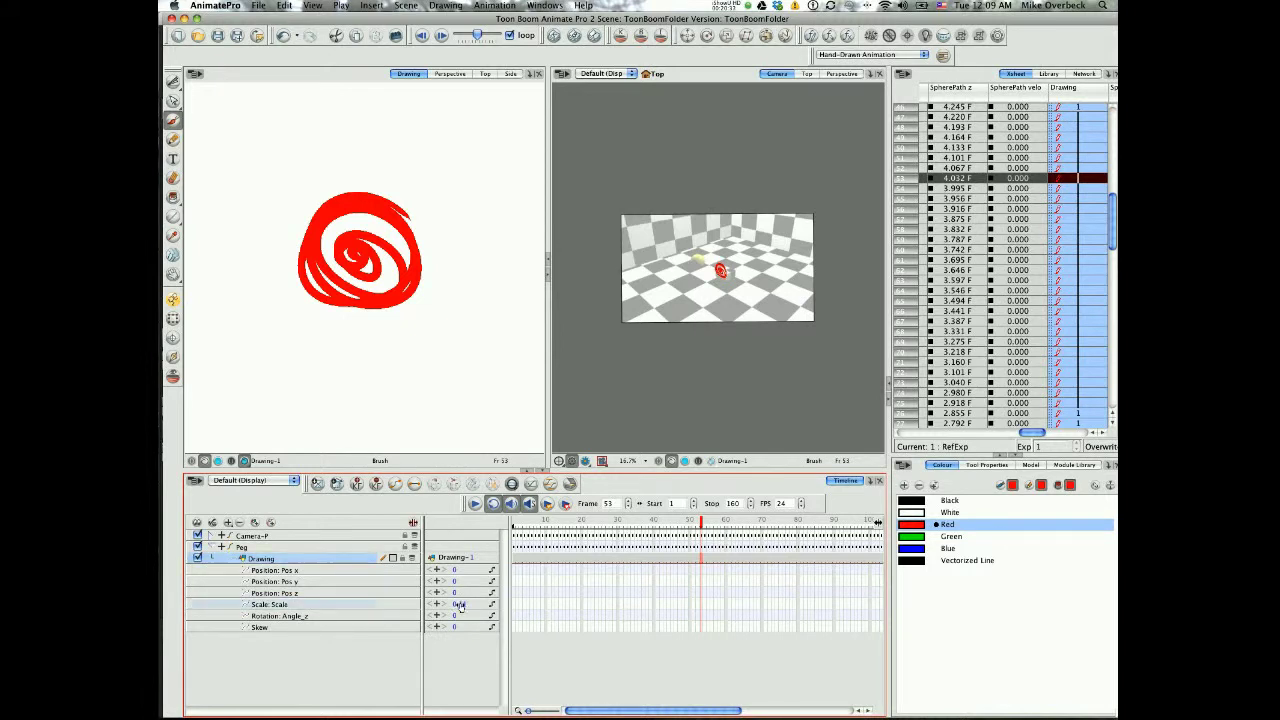
{"action": "left_click_drag", "start_coordinate": [460, 605], "coordinate": [515, 610]}
{"action": "key", "text": "Return"}
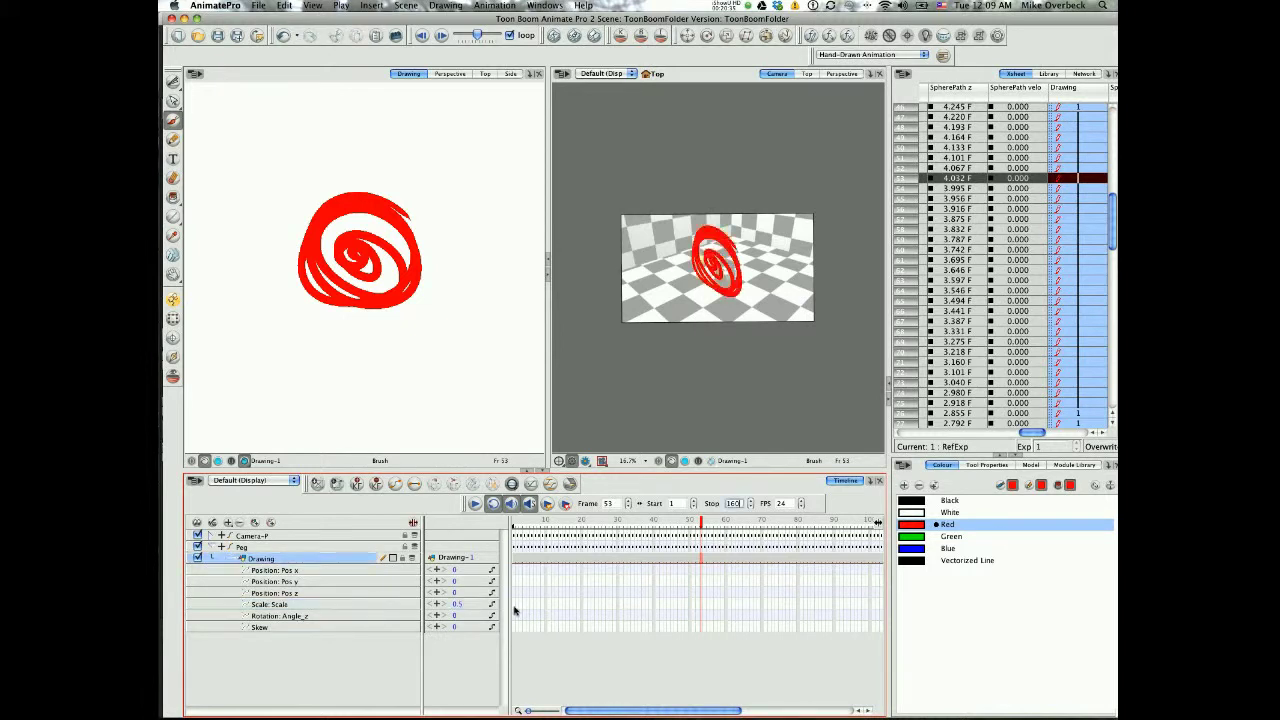
Select the whole spiral artwork and shrink it to roughly a third of its size, placing it over the yellow sphere.
{"action": "left_click", "coordinate": [174, 84]}
{"action": "left_click", "coordinate": [214, 84]}
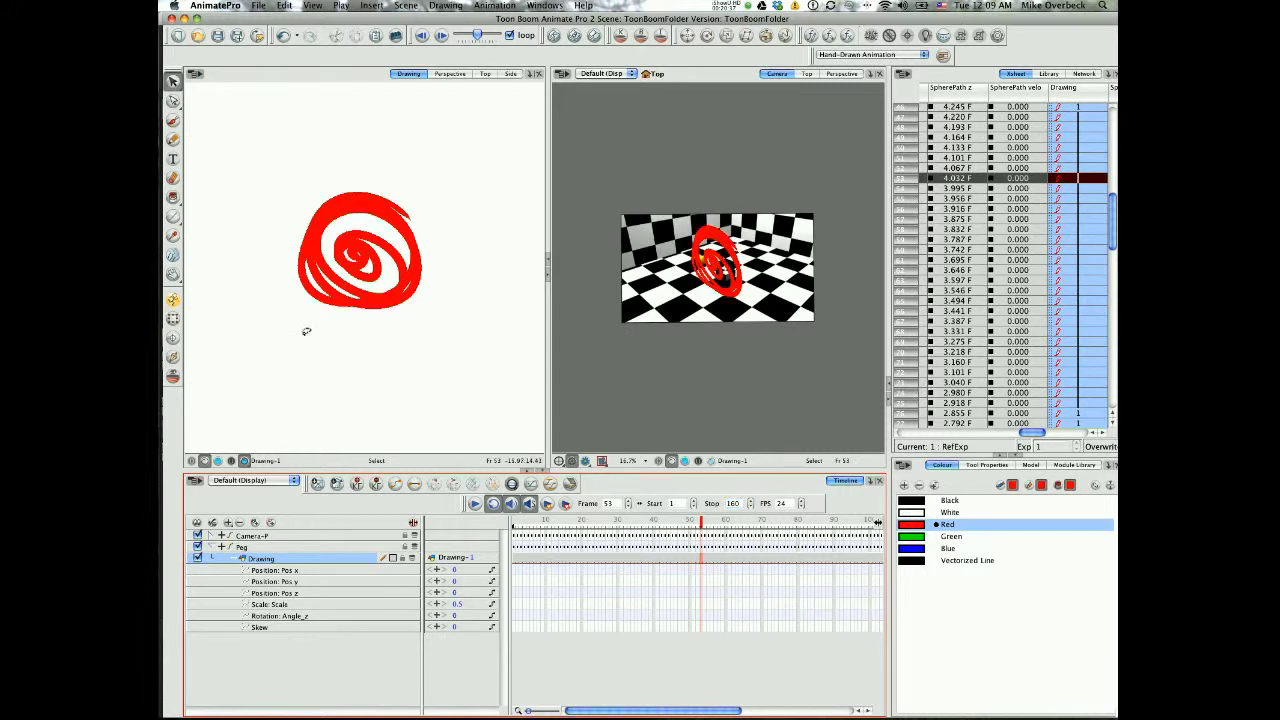
{"action": "left_click_drag", "start_coordinate": [306, 331], "coordinate": [265, 258]}
{"action": "mouse_move", "coordinate": [293, 191]}
{"action": "left_mouse_down"}
{"action": "mouse_move", "coordinate": [357, 245]}
{"action": "mouse_move", "coordinate": [327, 257]}
{"action": "mouse_move", "coordinate": [335, 235]}
{"action": "mouse_move", "coordinate": [339, 270]}
{"action": "mouse_move", "coordinate": [316, 261]}
{"action": "left_mouse_up"}
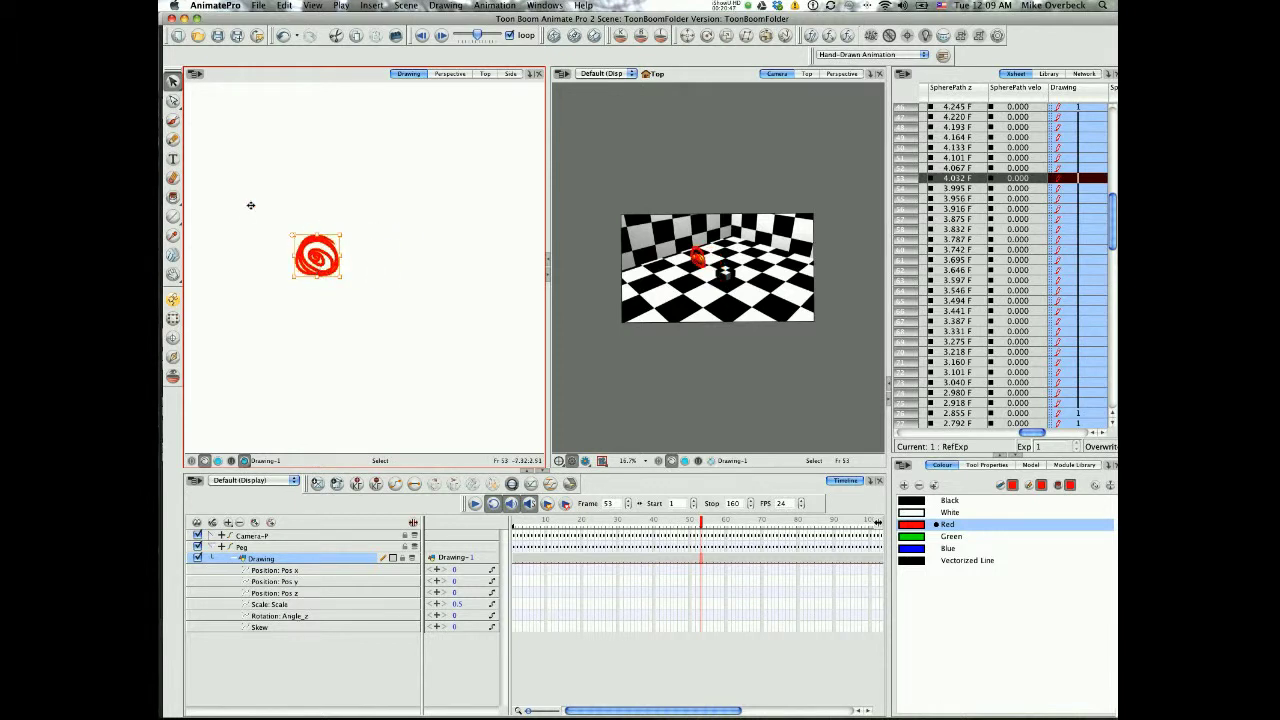
Examine how the spiral follows the sphere through to frame 155 in an enlarged Camera view.
{"action": "left_click", "coordinate": [733, 432]}
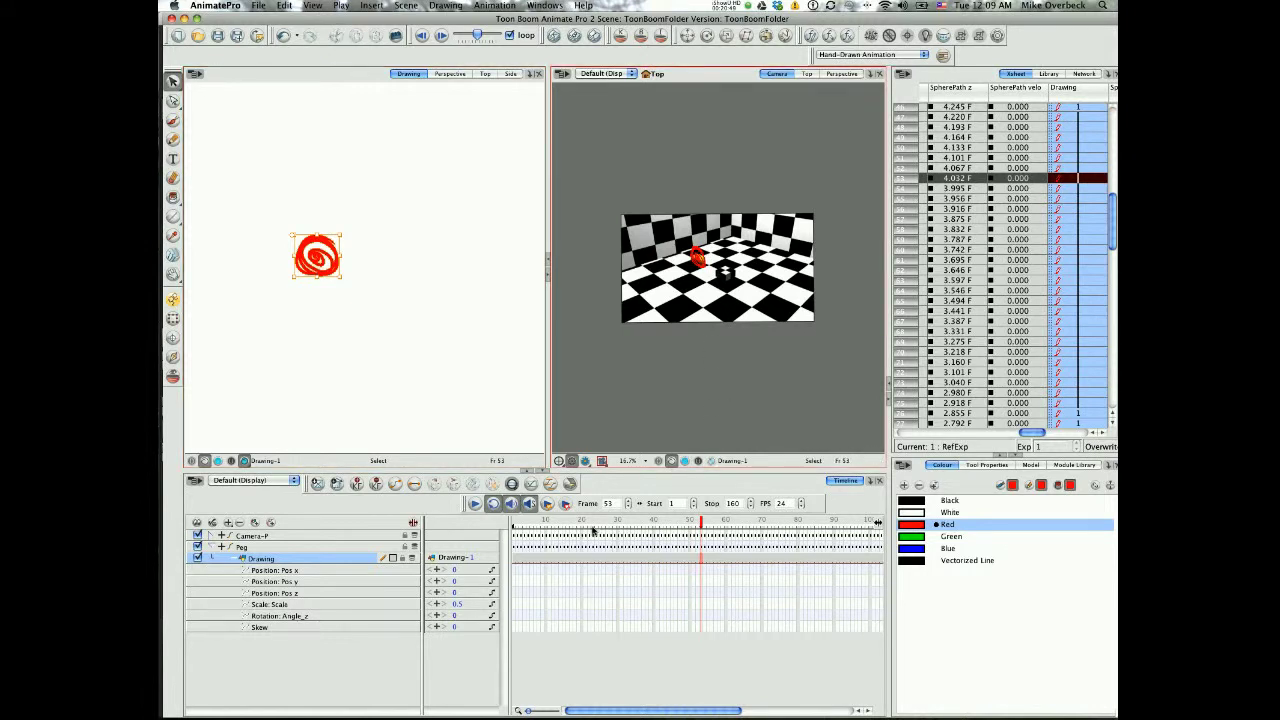
{"action": "left_click_drag", "start_coordinate": [593, 531], "coordinate": [843, 540]}
{"action": "left_click", "coordinate": [612, 230]}
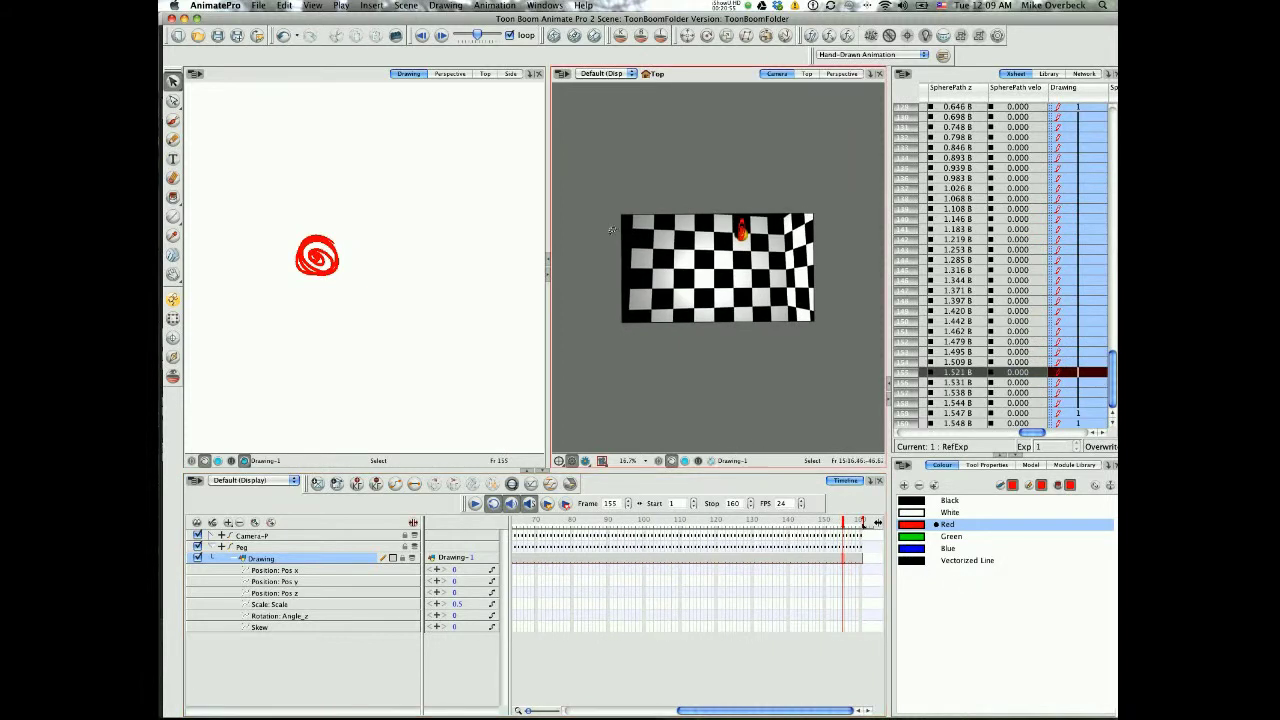
{"action": "key", "text": "2"}
{"action": "key", "text": "2"}
{"action": "key", "text": "1"}
{"action": "key", "text": "2"}
{"action": "key", "text": "1"}
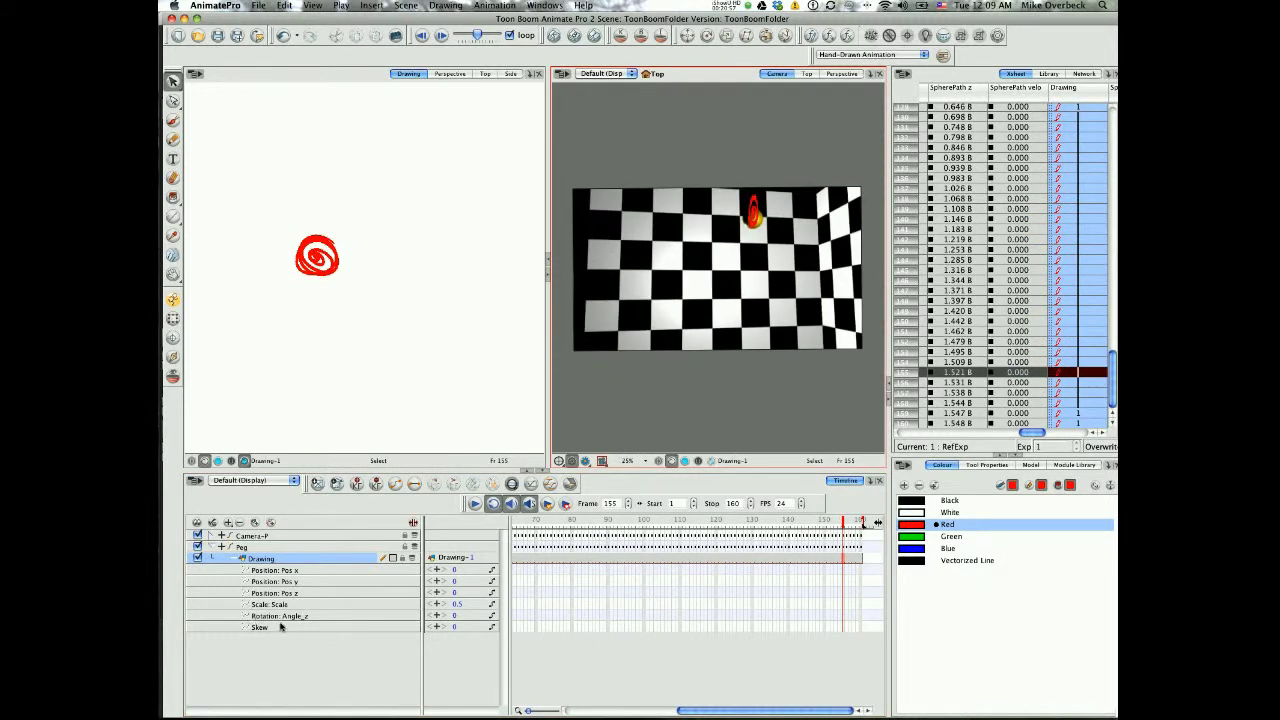
{"action": "left_click", "coordinate": [285, 616]}
{"action": "right_click", "coordinate": [491, 620]}
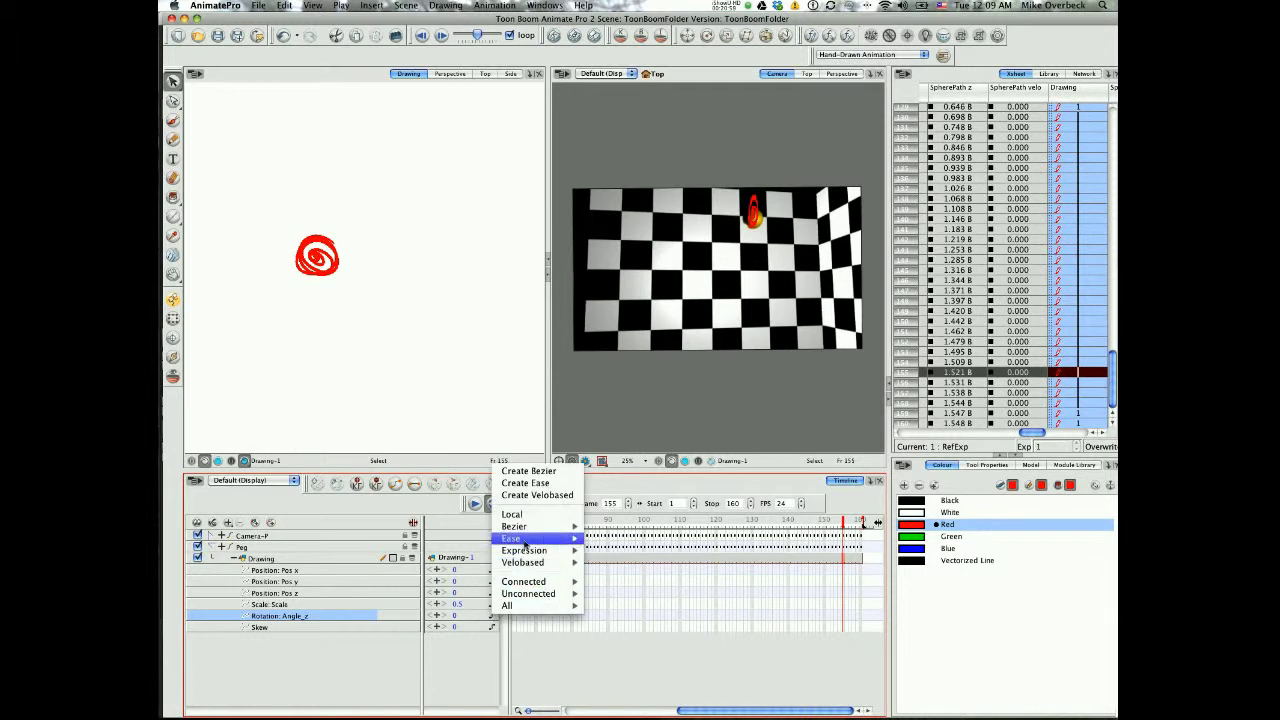
{"action": "mouse_move", "coordinate": [512, 540]}
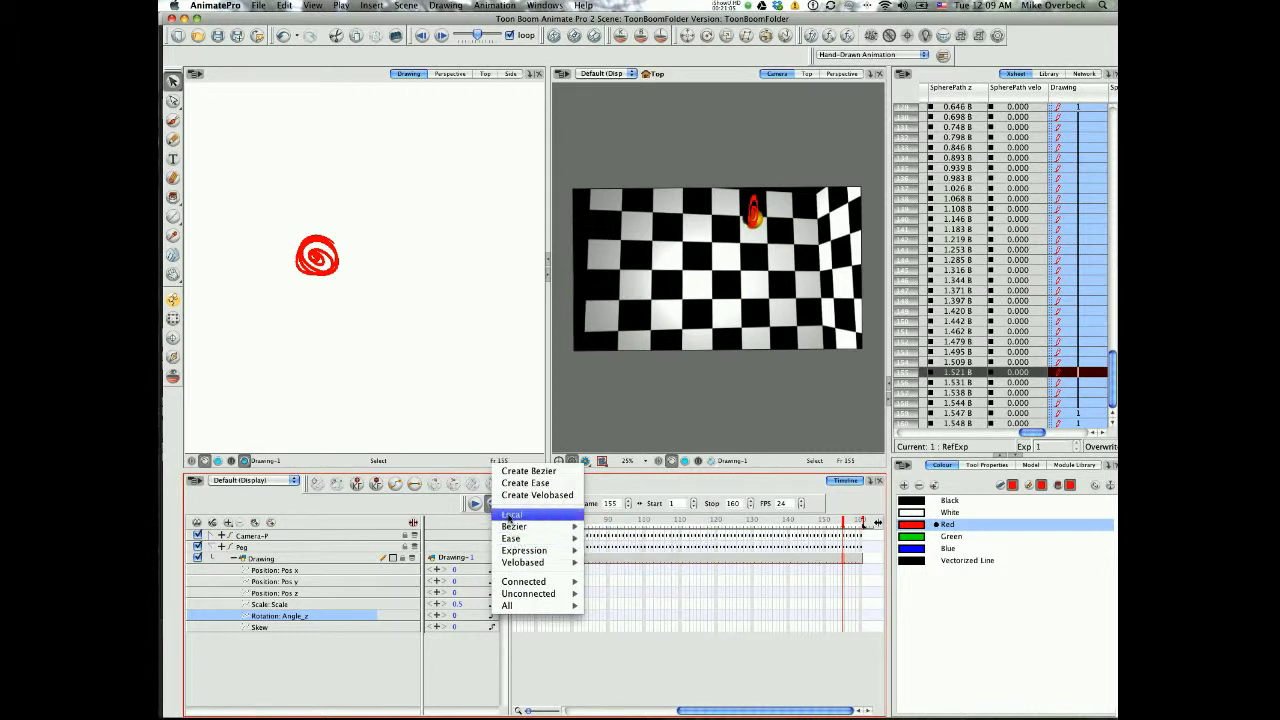
{"action": "mouse_move", "coordinate": [509, 583]}
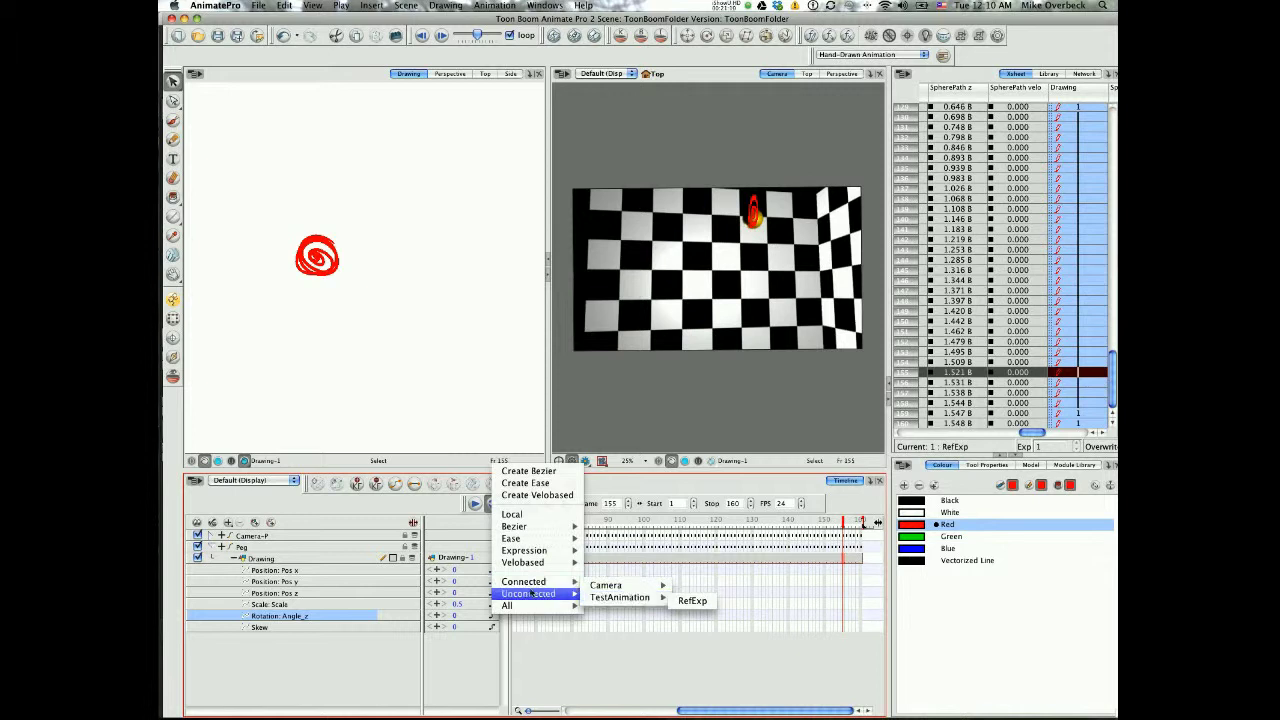
{"action": "left_click", "coordinate": [274, 580]}
{"action": "left_click", "coordinate": [274, 581]}
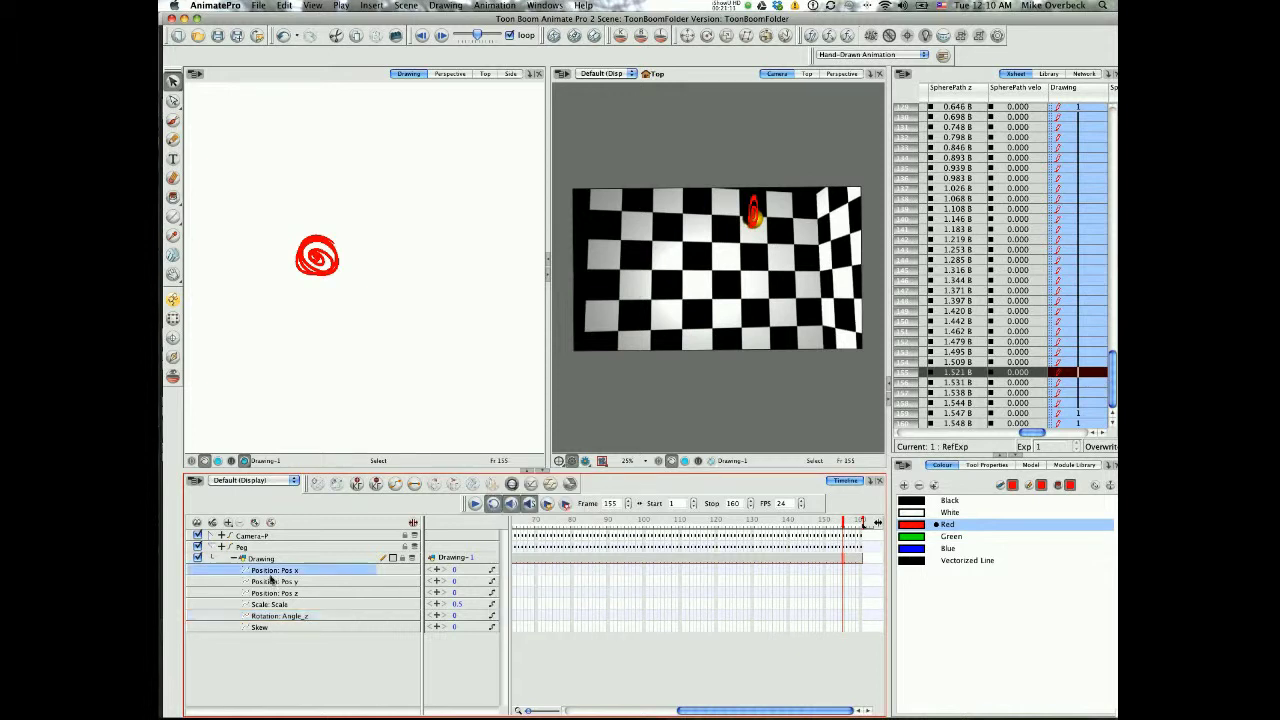
Collapse the Drawing layer's parameters and link the Peg layer's Rotation: Quaternion to the SphereRot 3D rotation function.
{"action": "left_click", "coordinate": [233, 561]}
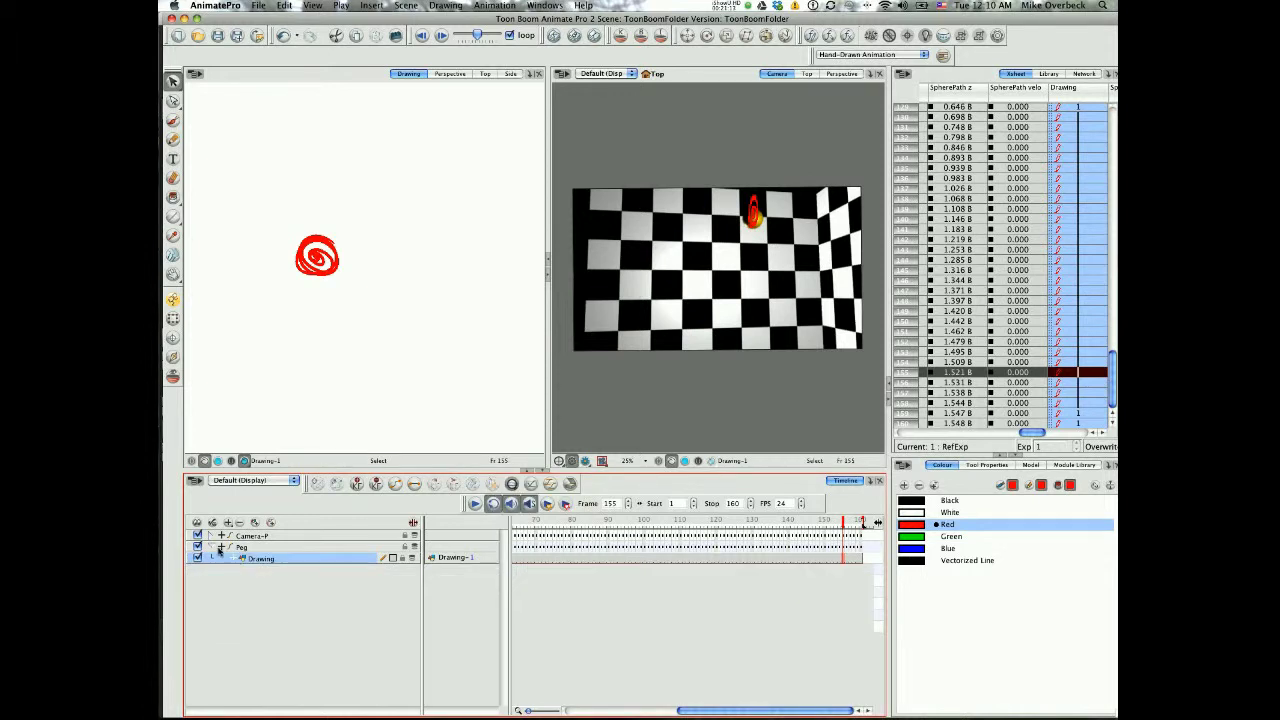
{"action": "left_click", "coordinate": [216, 547]}
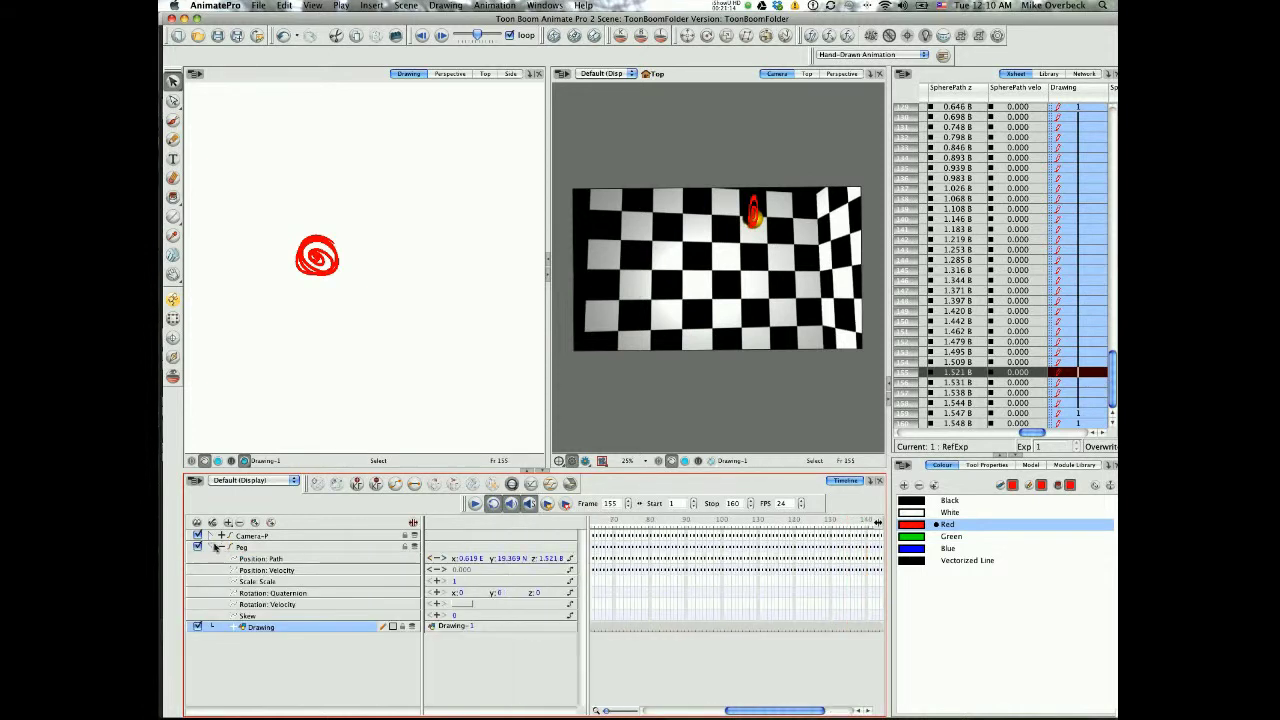
{"action": "left_click", "coordinate": [571, 594]}
{"action": "mouse_move", "coordinate": [620, 629]}
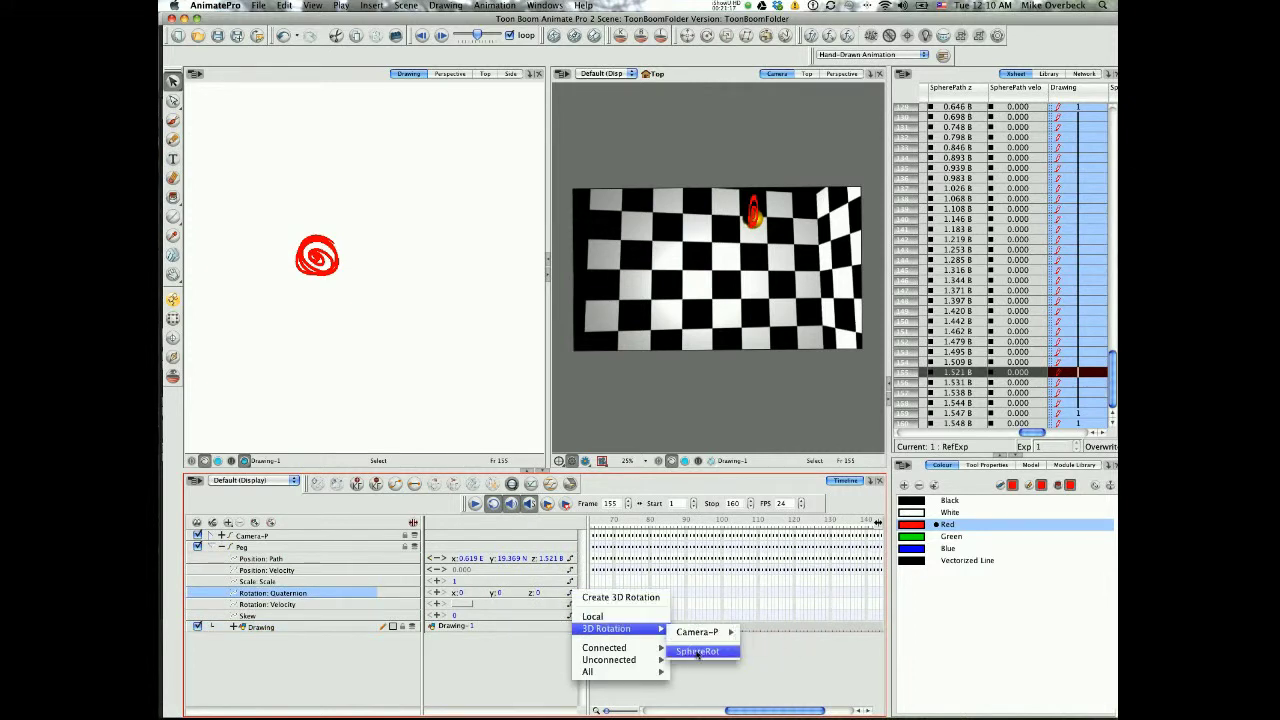
{"action": "left_click", "coordinate": [697, 653]}
Go to frame 52 and show the Drawing layer's parameters in an enlarged Timeline.
{"action": "mouse_move", "coordinate": [615, 521]}
{"action": "left_mouse_down"}
{"action": "mouse_move", "coordinate": [828, 526]}
{"action": "mouse_move", "coordinate": [613, 537]}
{"action": "mouse_move", "coordinate": [567, 513]}
{"action": "mouse_move", "coordinate": [611, 524]}
{"action": "mouse_move", "coordinate": [597, 519]}
{"action": "left_mouse_up"}
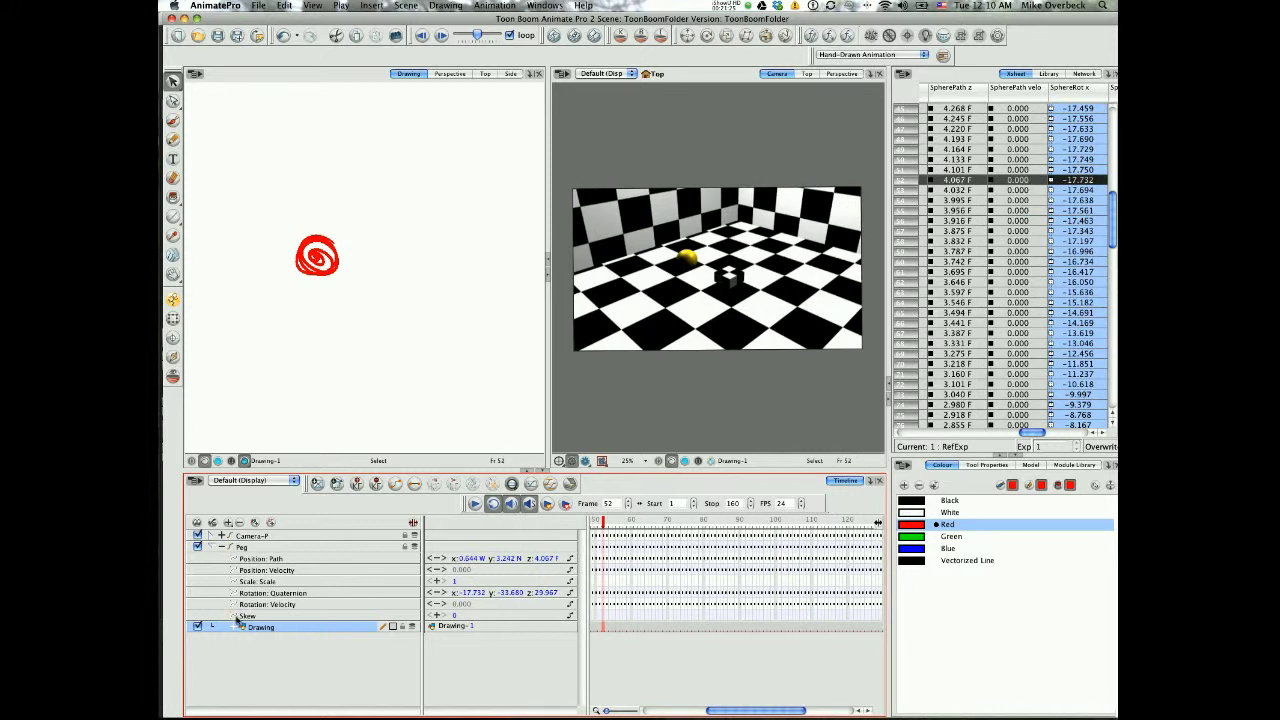
{"action": "left_click", "coordinate": [220, 625]}
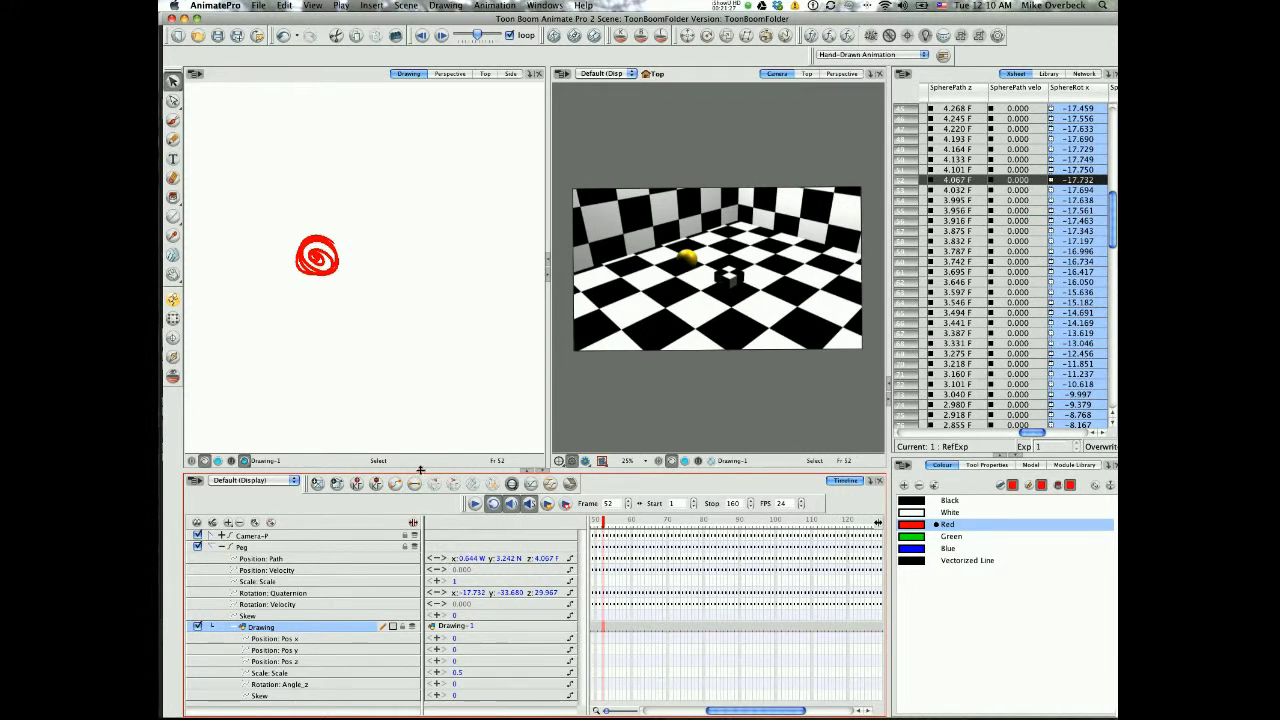
{"action": "left_click_drag", "start_coordinate": [420, 470], "coordinate": [424, 376]}
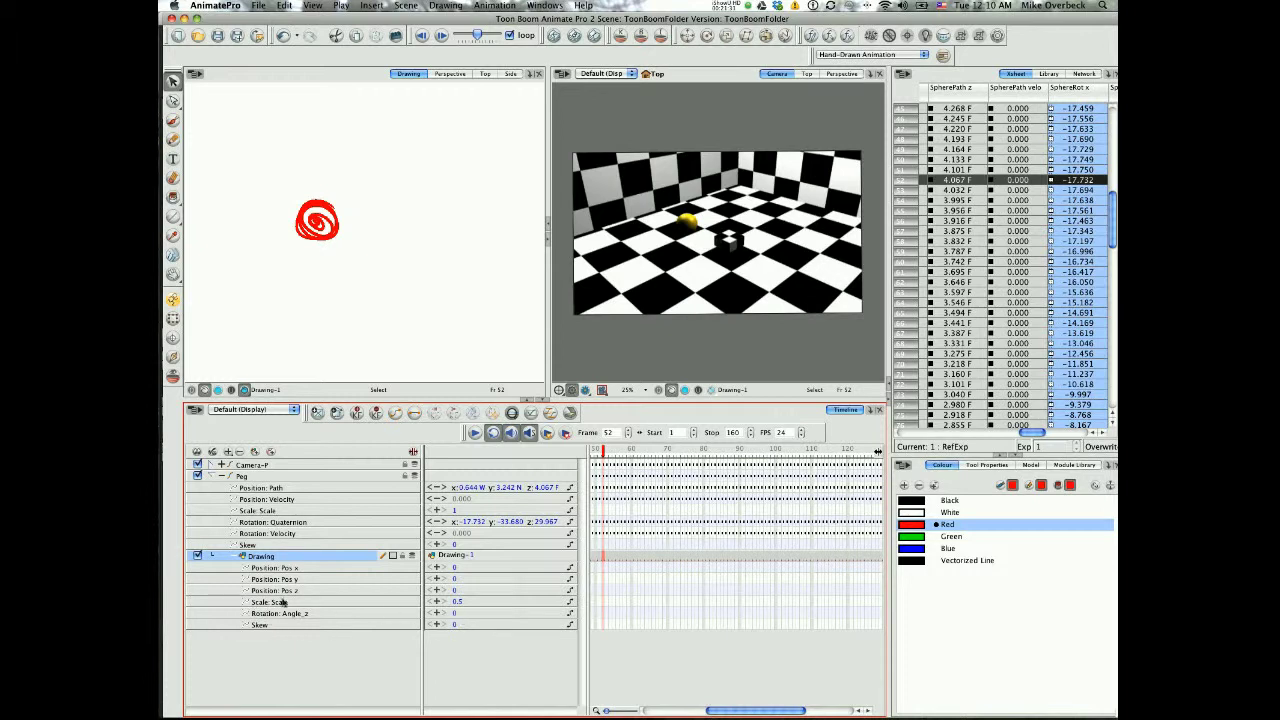
Set the Drawing layer's position to 3D Path and enable 3D in its layer properties.
{"action": "left_click", "coordinate": [242, 558]}
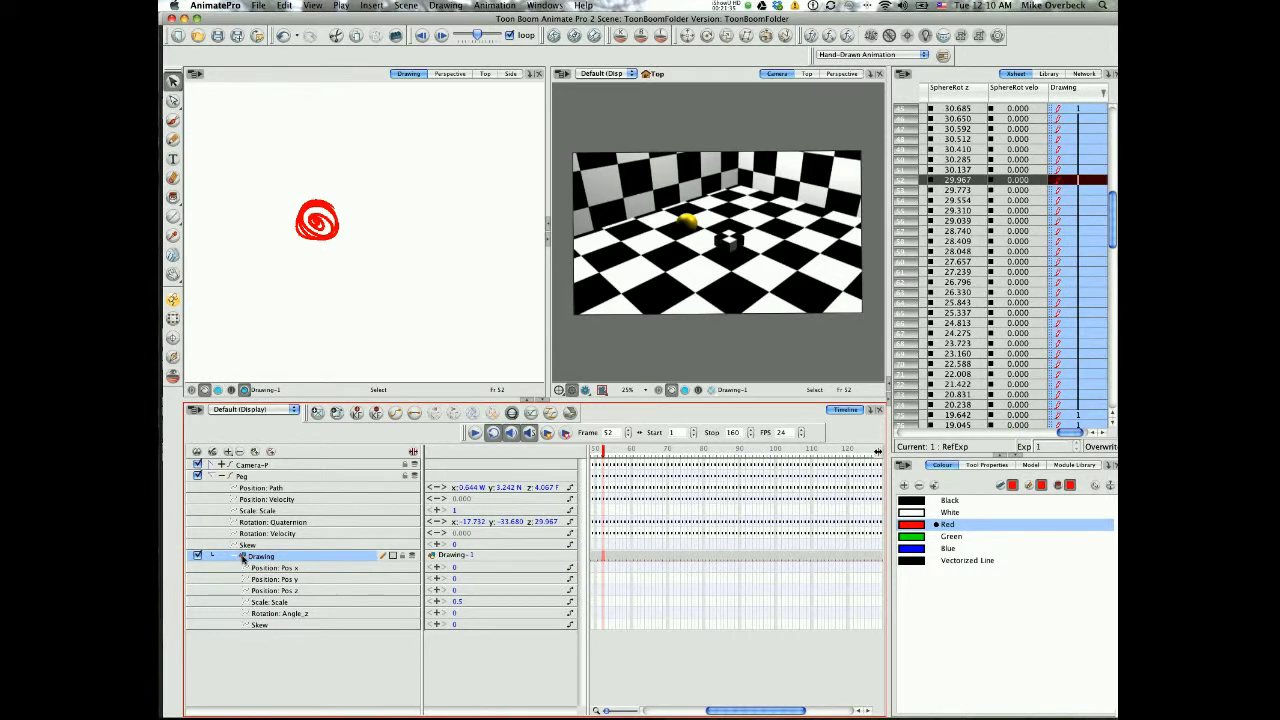
{"action": "double_click", "coordinate": [211, 553]}
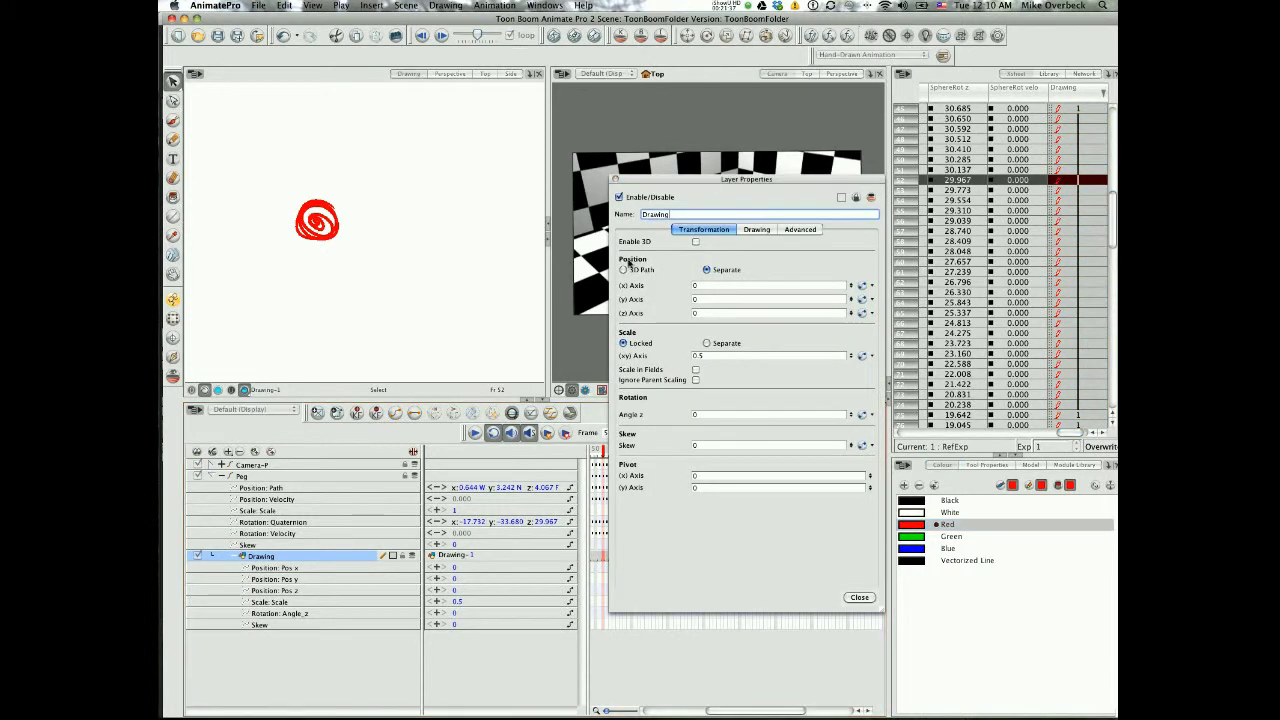
{"action": "left_click", "coordinate": [613, 179]}
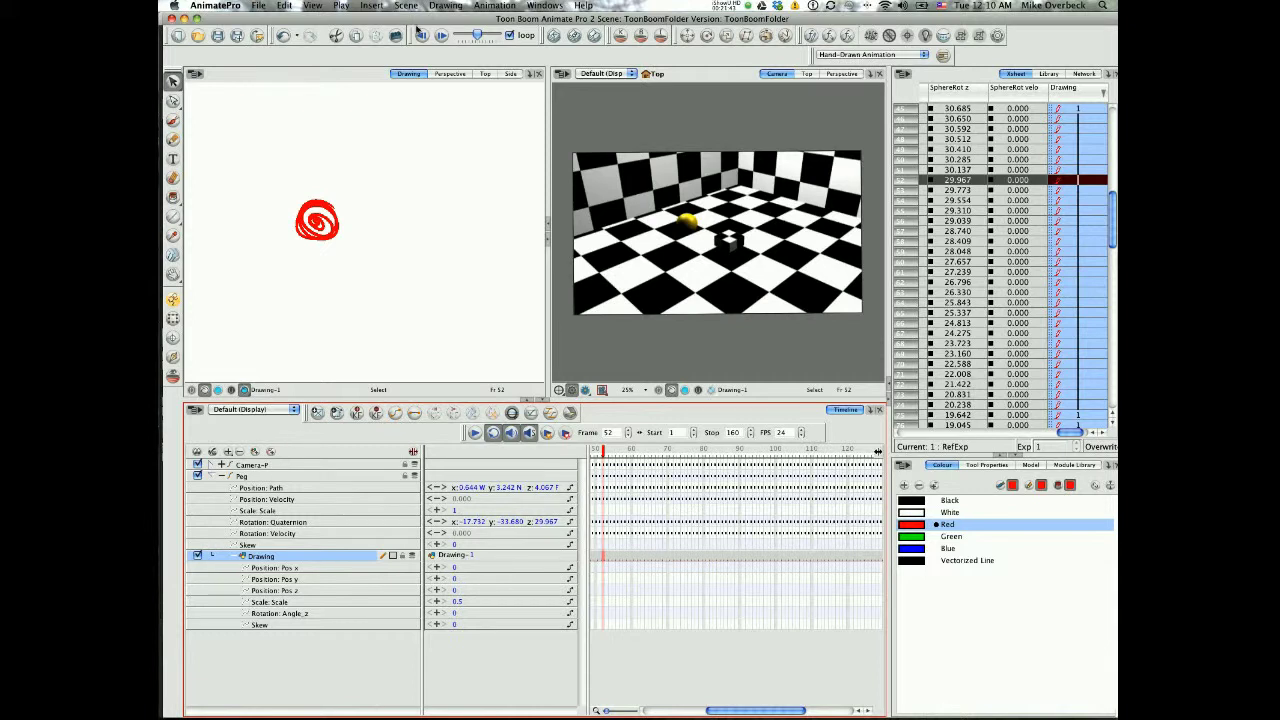
{"action": "left_click", "coordinate": [420, 34]}
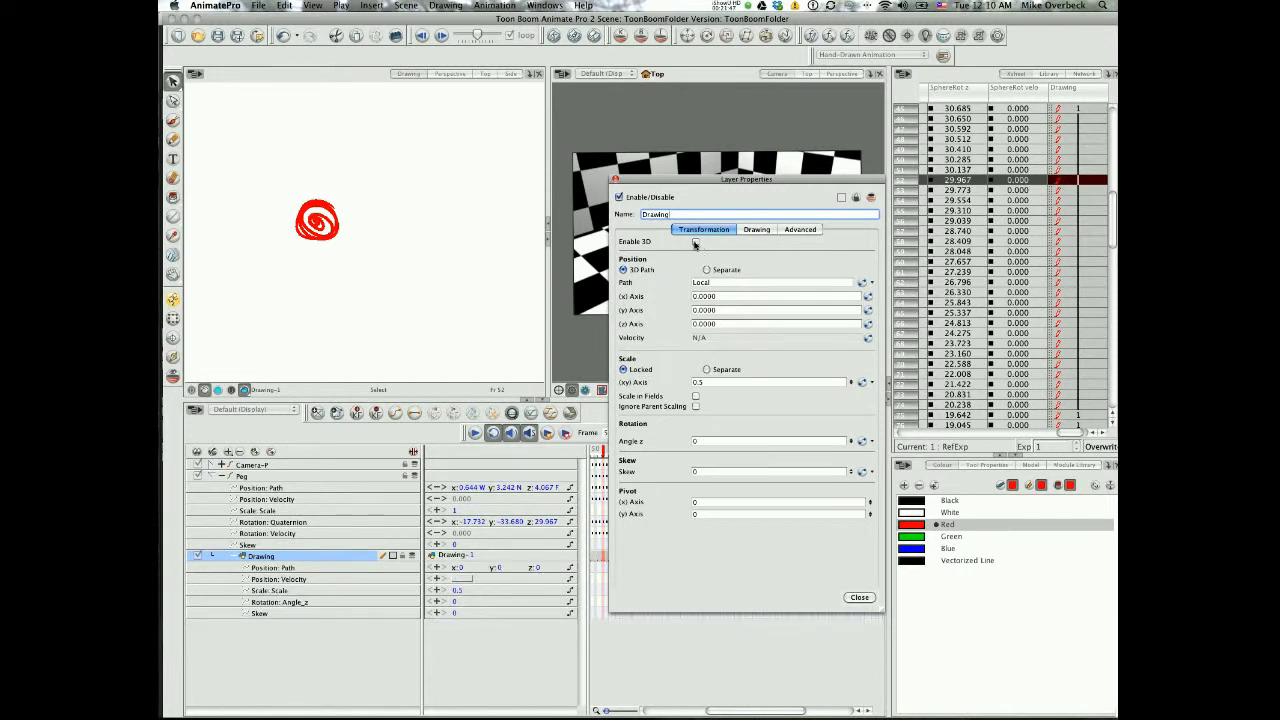
{"action": "left_click", "coordinate": [859, 616]}
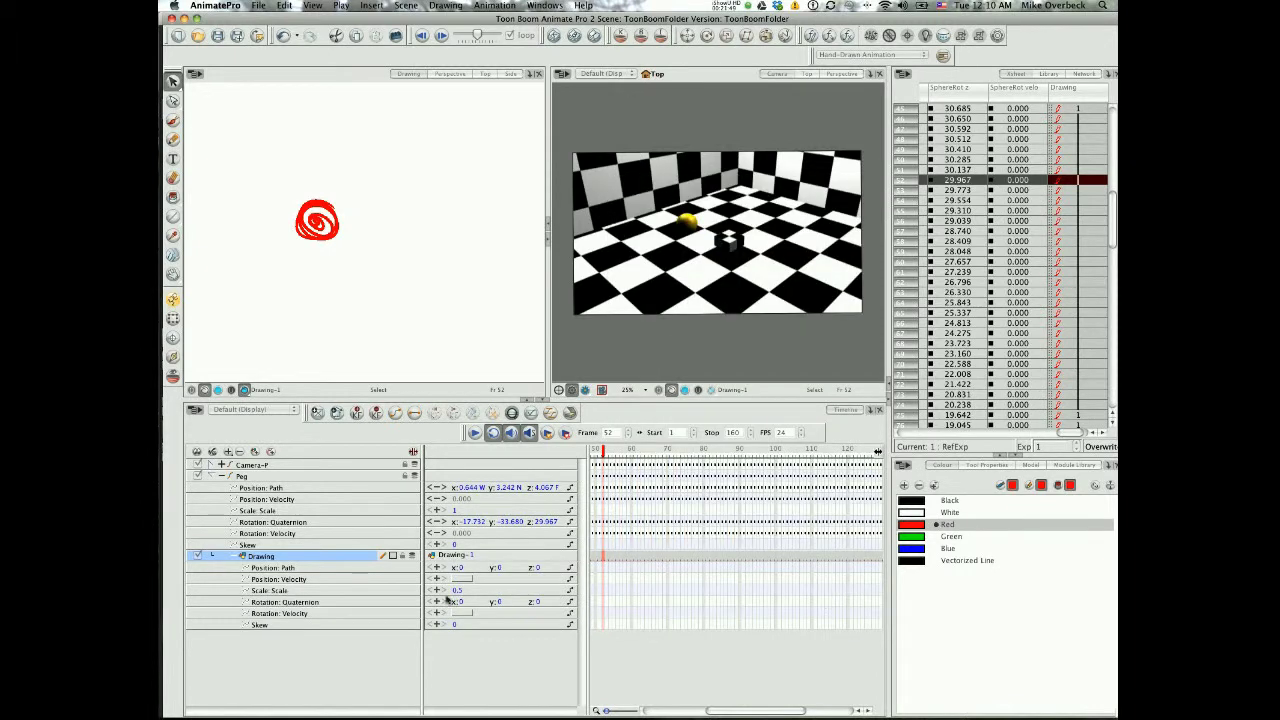
Set the y value of the Drawing layer's Rotation: Quaternion to 90.
{"action": "left_click", "coordinate": [502, 601]}
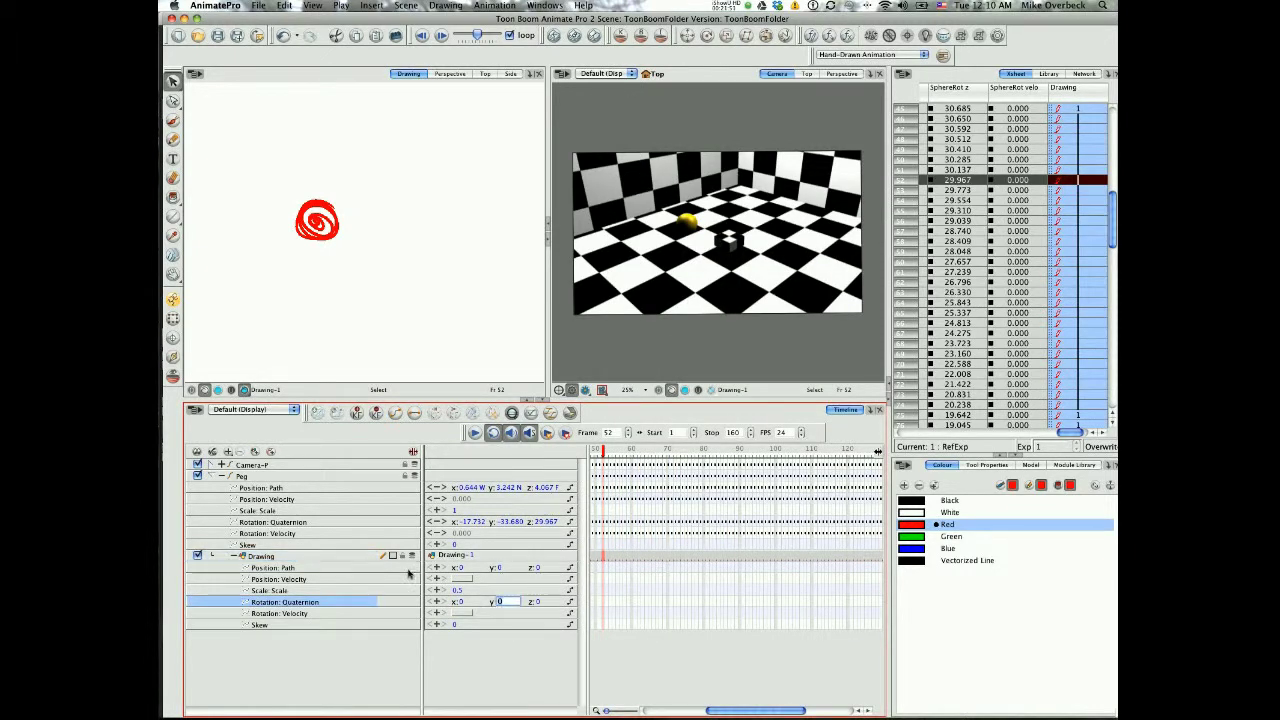
{"action": "type", "text": "90"}
{"action": "key", "text": "Return"}
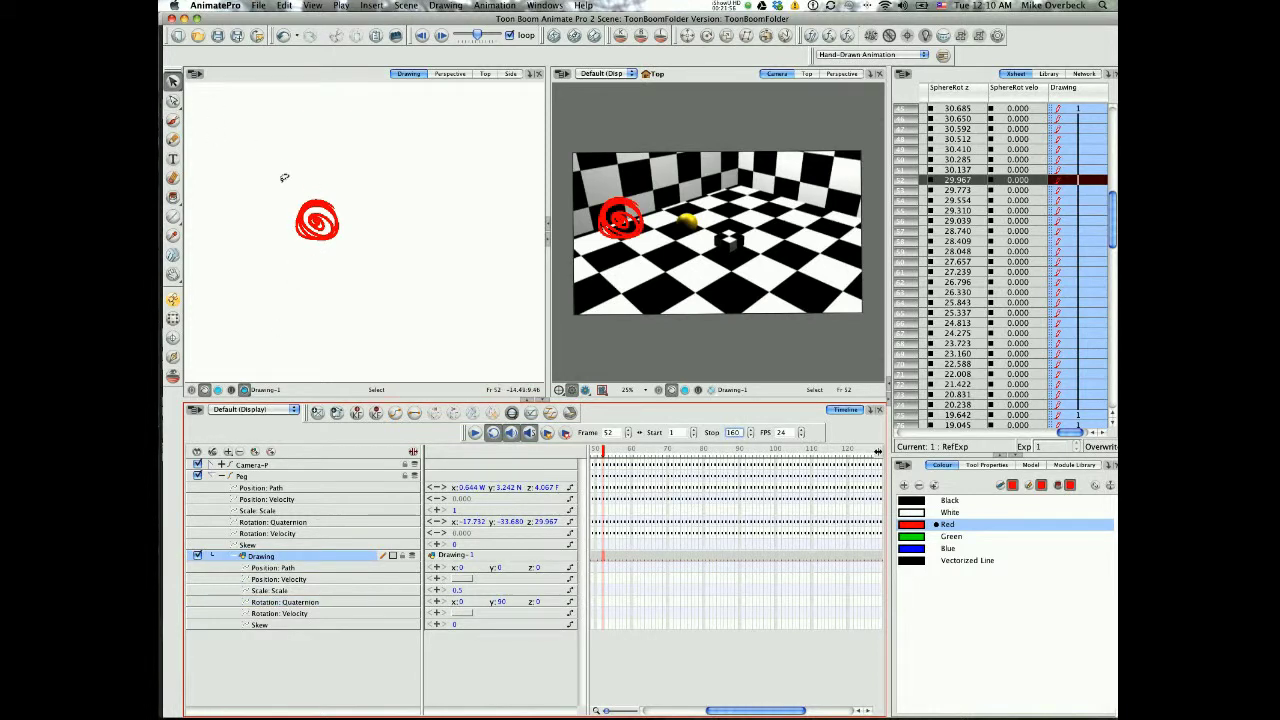
Place the spiral over the yellow sphere at roughly half its size and play the scene to check the fit.
{"action": "mouse_move", "coordinate": [284, 177]}
{"action": "left_mouse_down"}
{"action": "mouse_move", "coordinate": [325, 228]}
{"action": "mouse_move", "coordinate": [361, 228]}
{"action": "left_mouse_up"}
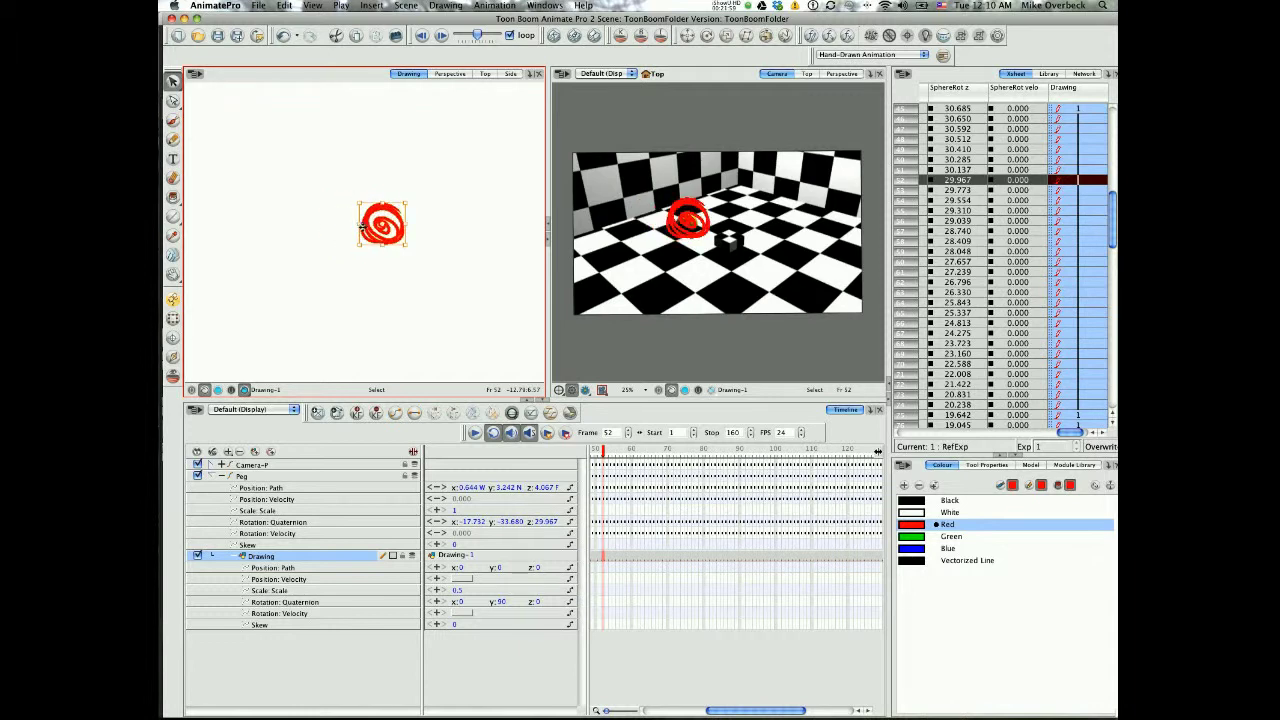
{"action": "left_click", "coordinate": [617, 458]}
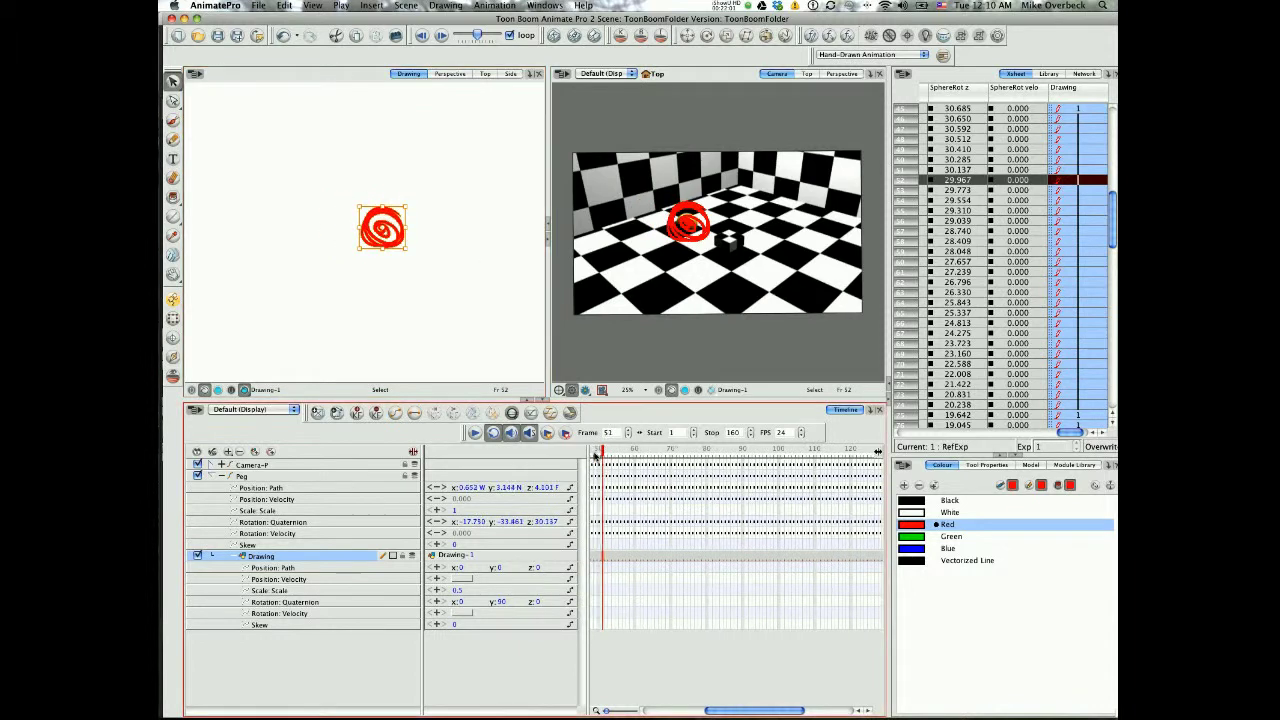
{"action": "mouse_move", "coordinate": [617, 458]}
{"action": "left_mouse_down"}
{"action": "mouse_move", "coordinate": [649, 459]}
{"action": "mouse_move", "coordinate": [590, 458]}
{"action": "left_mouse_up"}
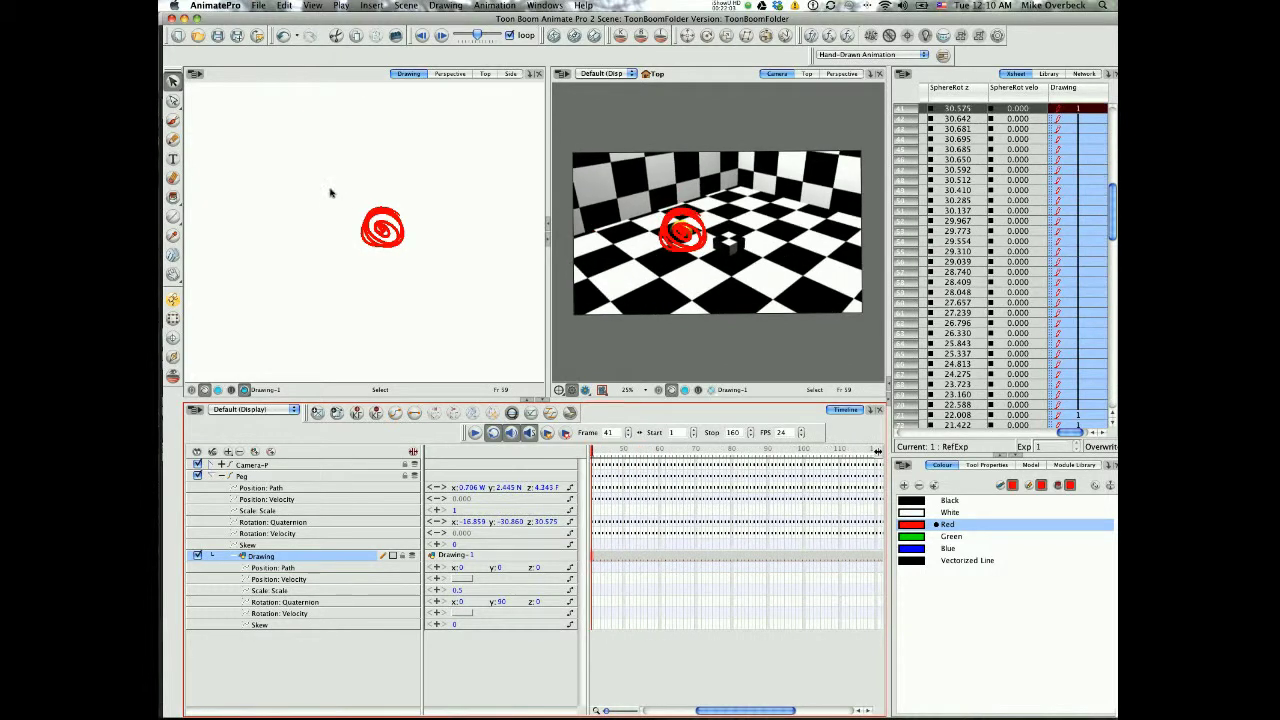
{"action": "mouse_move", "coordinate": [326, 188]}
{"action": "left_mouse_down"}
{"action": "mouse_move", "coordinate": [382, 282]}
{"action": "mouse_move", "coordinate": [334, 187]}
{"action": "mouse_move", "coordinate": [381, 229]}
{"action": "left_mouse_up"}
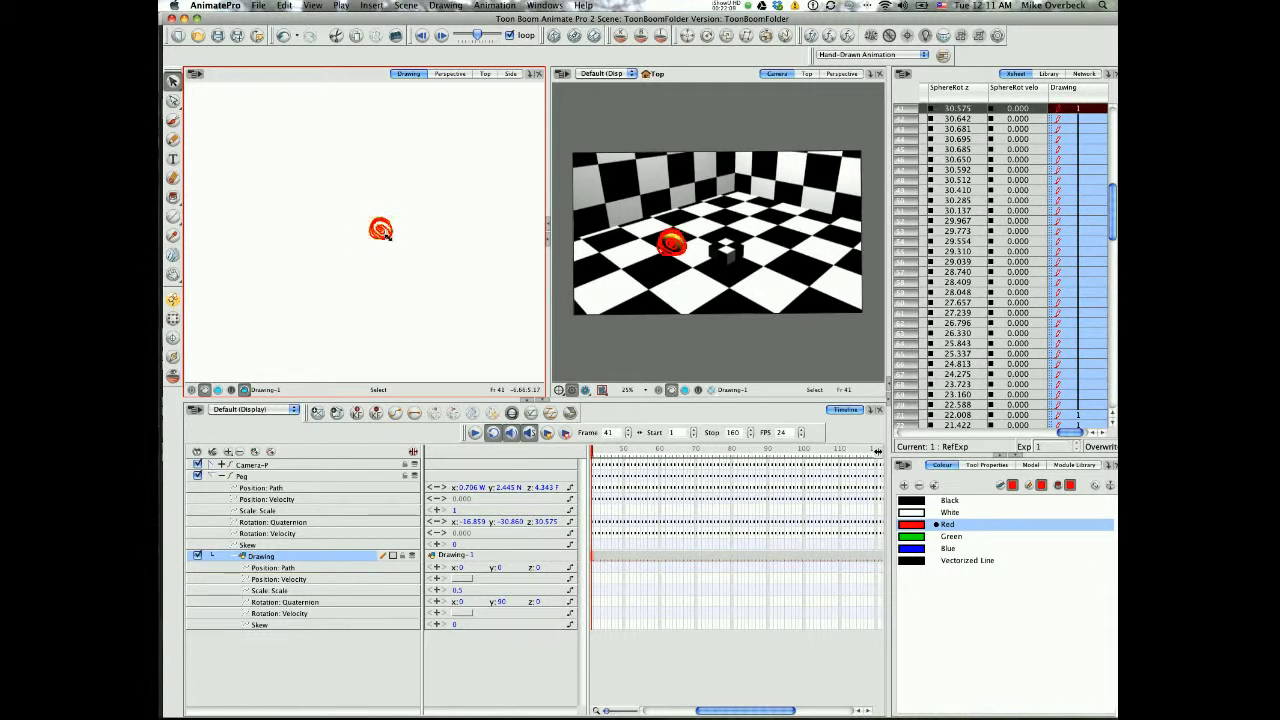
{"action": "left_click_drag", "start_coordinate": [380, 230], "coordinate": [381, 231]}
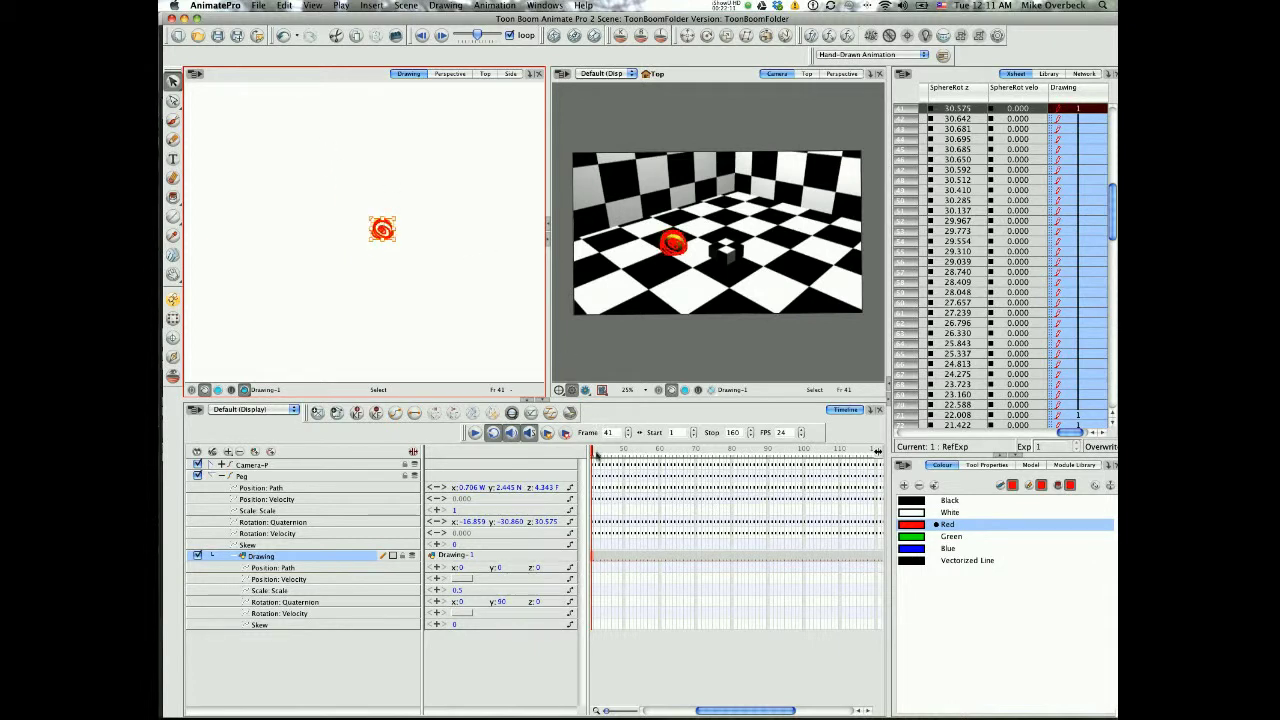
{"action": "left_click", "coordinate": [474, 432]}
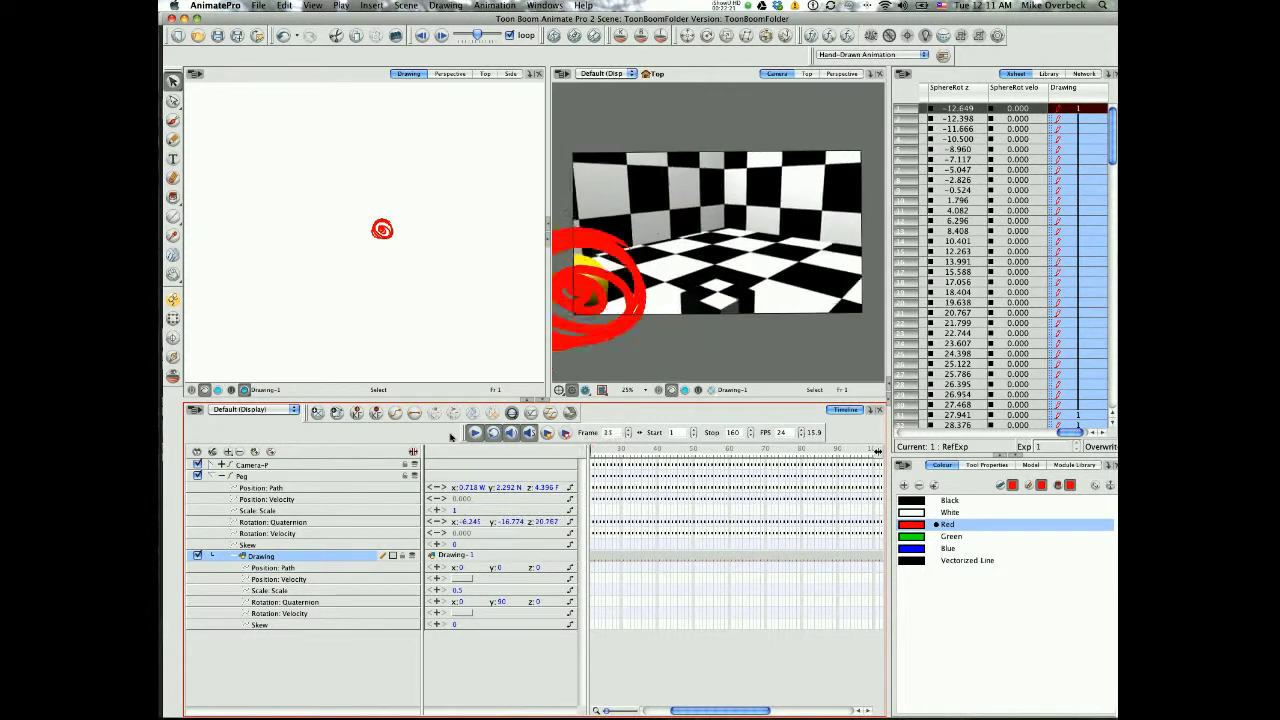
{"action": "left_click", "coordinate": [475, 433]}
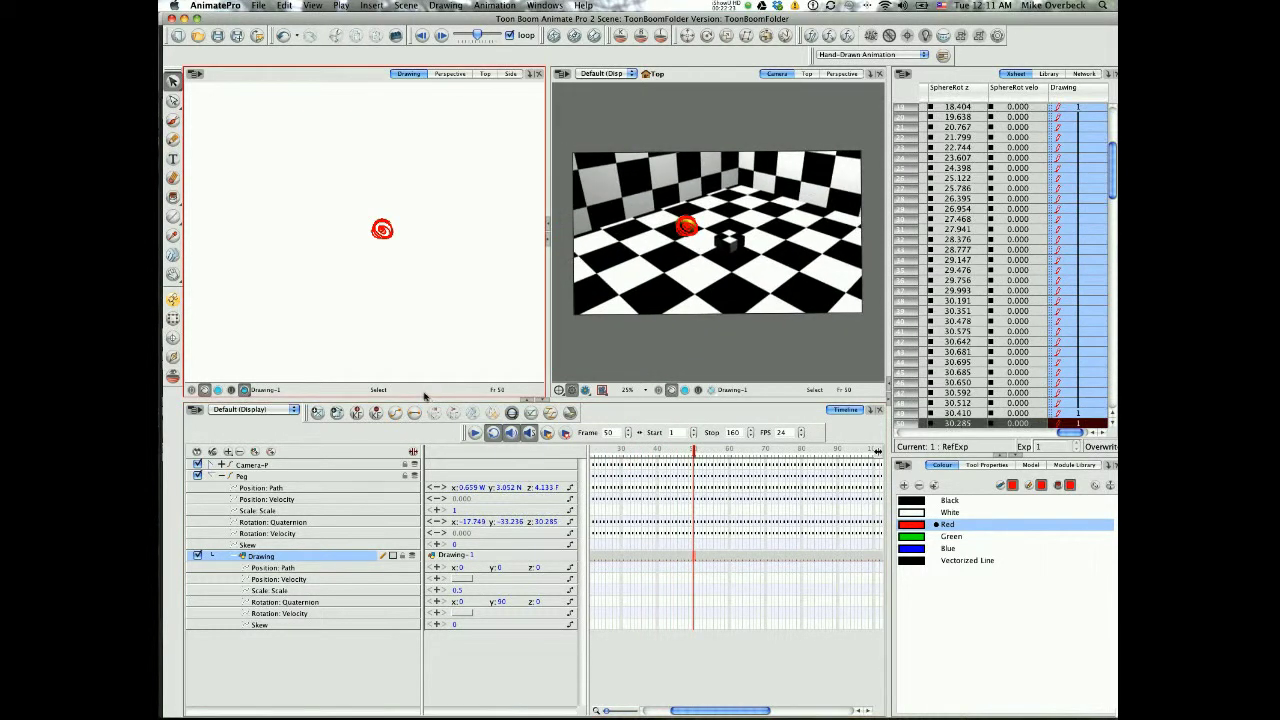
Choose Blue as the drawing colour at frame 50, with the spiral enlarged in the Drawing view.
{"action": "key", "text": "2"}
{"action": "key", "text": "2"}
{"action": "key", "text": "2"}
{"action": "key", "text": "2"}
{"action": "key", "text": "2"}
{"action": "key", "text": "2"}
{"action": "left_click_drag", "start_coordinate": [335, 283], "coordinate": [275, 281]}
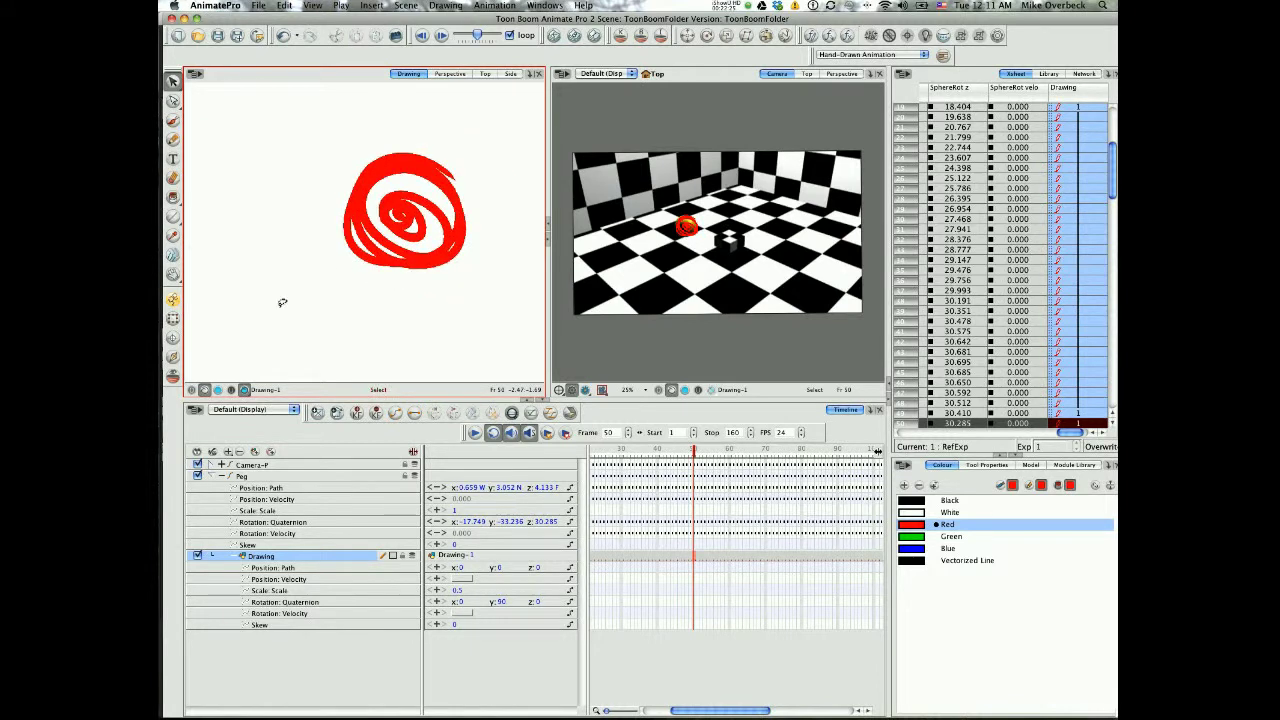
{"action": "left_click", "coordinate": [244, 390]}
{"action": "left_click", "coordinate": [947, 549]}
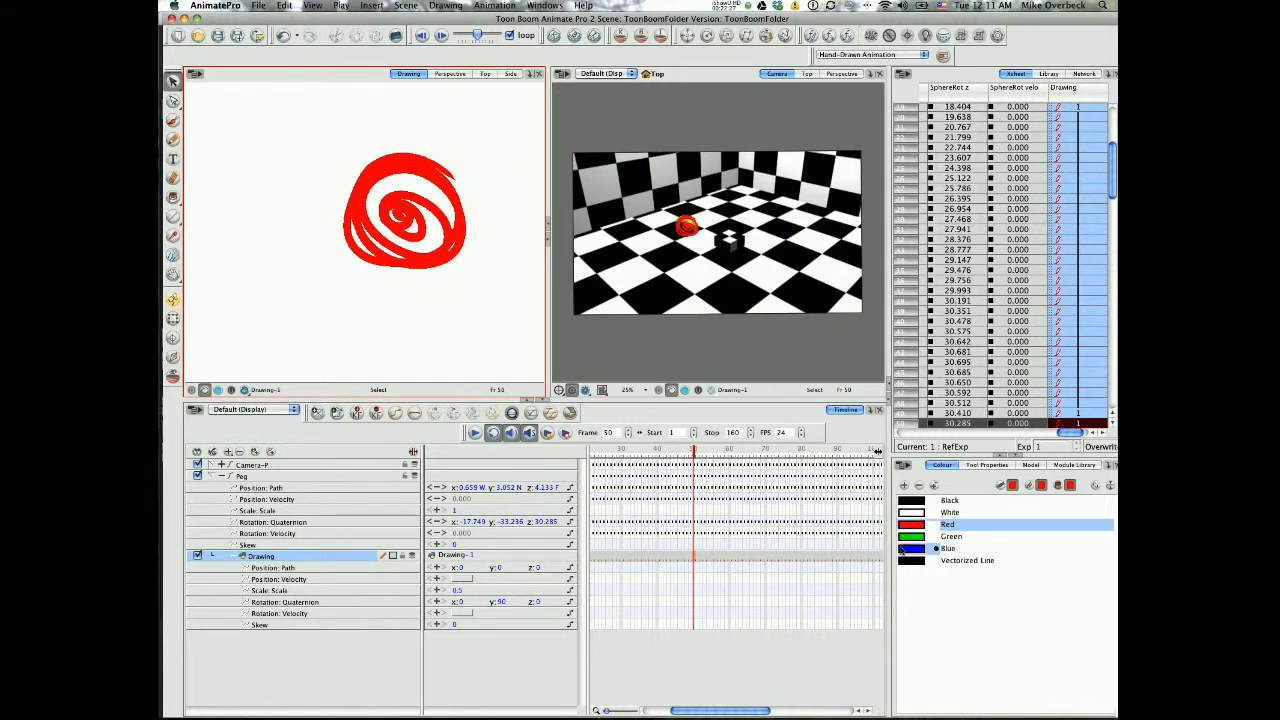
{"action": "scroll", "coordinate": [472, 372], "scroll_direction": "up", "scroll_amount": 3}
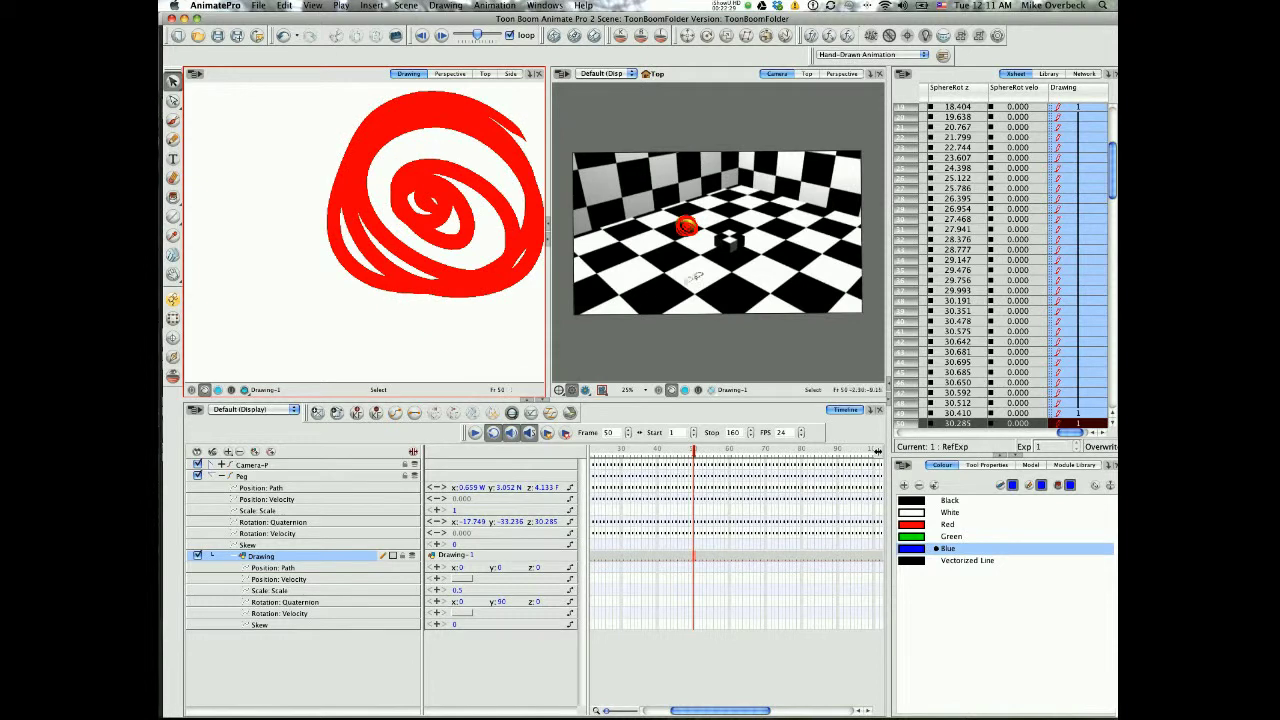
Enlarge the sphere in the Camera view and set the Brush tool to a thin line, undoing the test stroke.
{"action": "scroll", "coordinate": [686, 230], "scroll_direction": "up", "scroll_amount": 8}
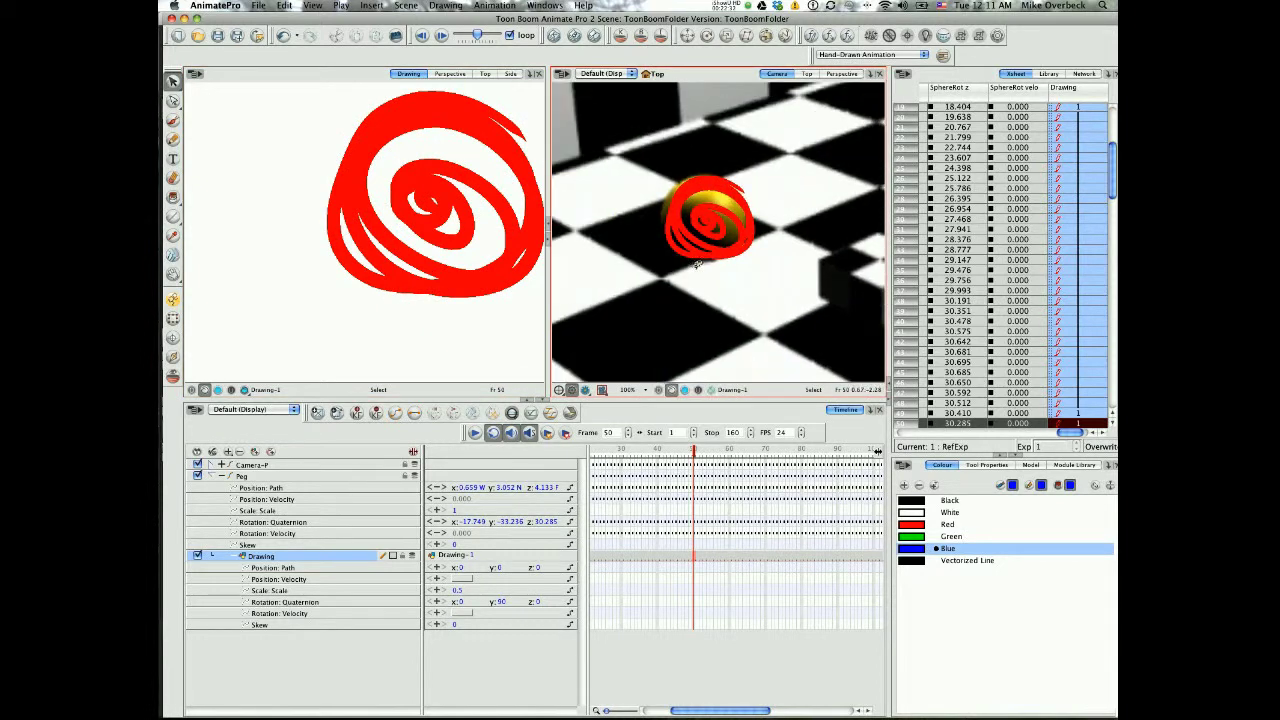
{"action": "left_click_drag", "start_coordinate": [404, 321], "coordinate": [334, 326]}
{"action": "key", "text": "2"}
{"action": "left_click_drag", "start_coordinate": [353, 124], "coordinate": [376, 136]}
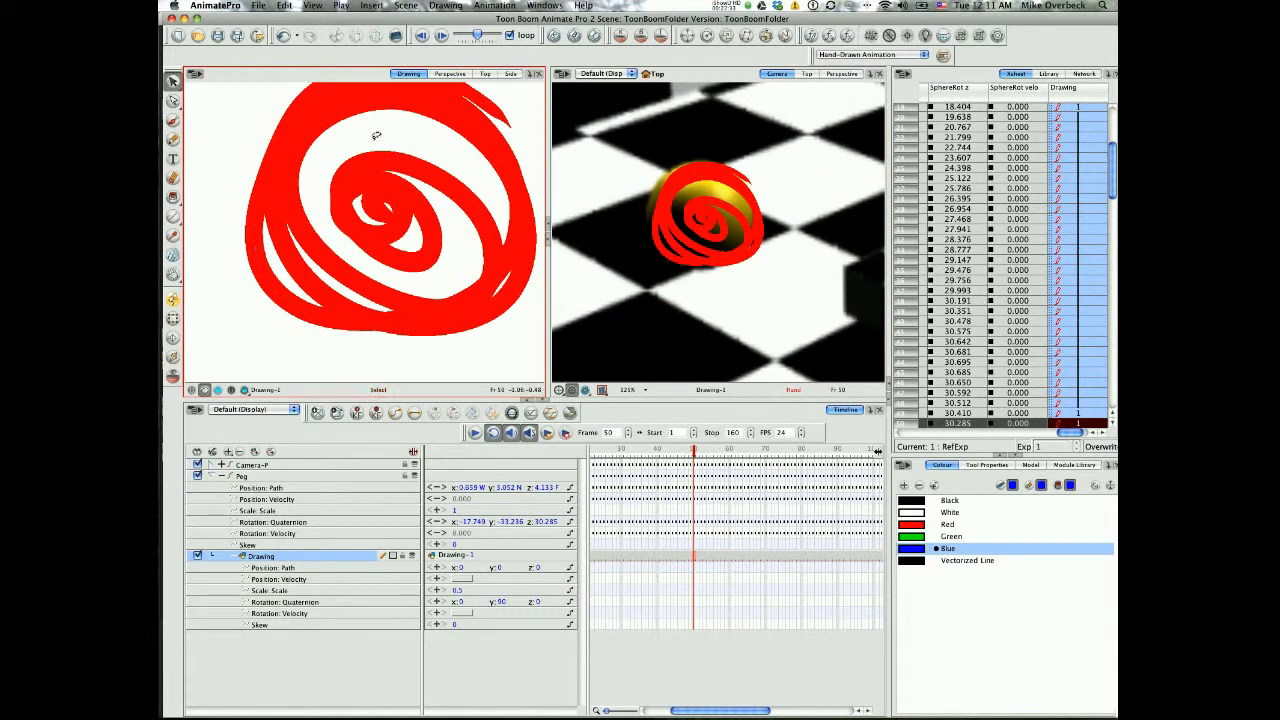
{"action": "left_click", "coordinate": [173, 121]}
{"action": "mouse_move", "coordinate": [374, 205]}
{"action": "left_mouse_down"}
{"action": "mouse_move", "coordinate": [395, 198]}
{"action": "mouse_move", "coordinate": [385, 208]}
{"action": "left_mouse_up"}
{"action": "key", "text": "ctrl+z"}
{"action": "left_click", "coordinate": [986, 465]}
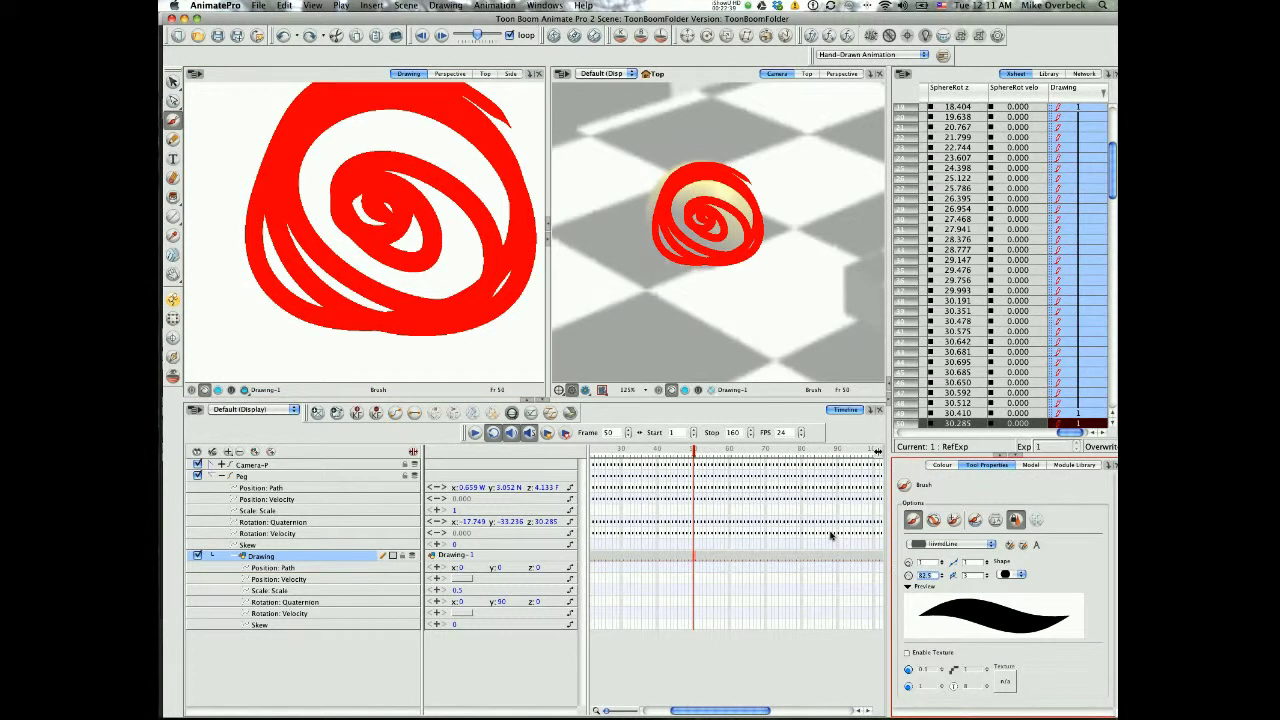
{"action": "key", "text": "Return"}
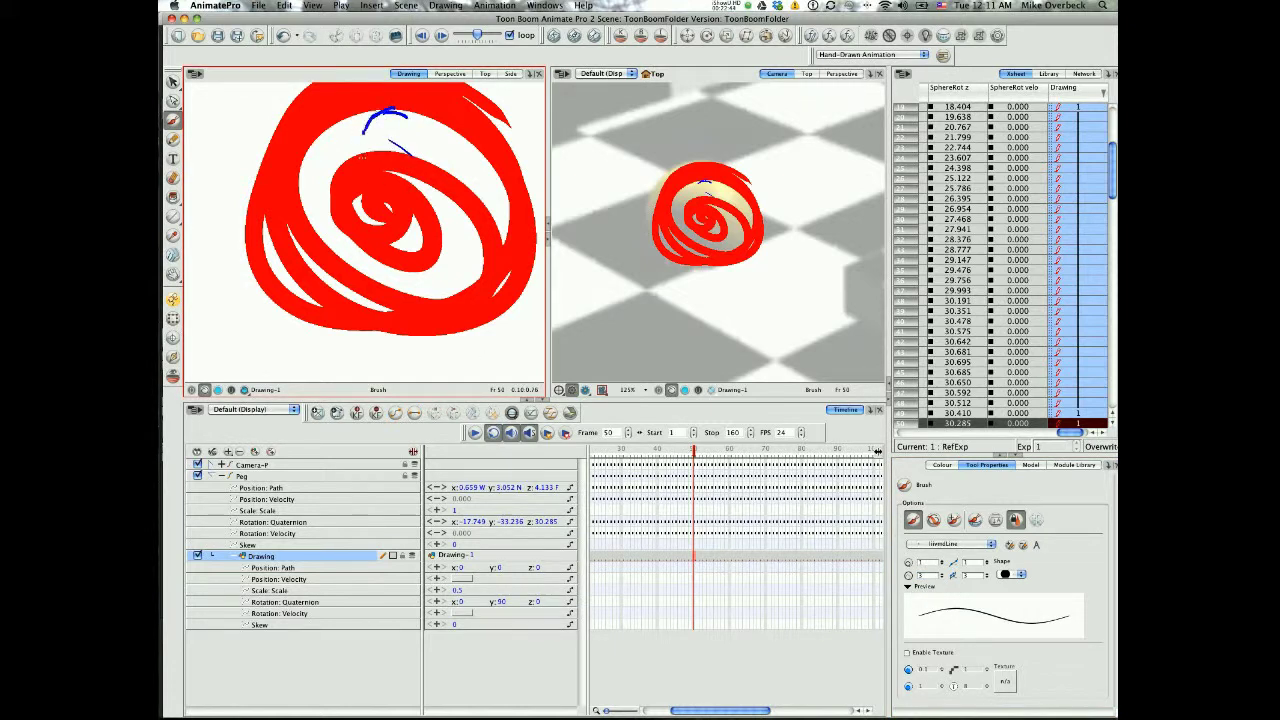
Draw a blue cartoon man with raised arms, spread legs and an open mouth over the spiral.
{"action": "mouse_move", "coordinate": [405, 150]}
{"action": "left_mouse_down"}
{"action": "mouse_move", "coordinate": [395, 130]}
{"action": "mouse_move", "coordinate": [400, 165]}
{"action": "left_mouse_up"}
{"action": "left_click_drag", "start_coordinate": [451, 322], "coordinate": [418, 268]}
{"action": "left_click_drag", "start_coordinate": [422, 245], "coordinate": [330, 308]}
{"action": "left_click_drag", "start_coordinate": [346, 309], "coordinate": [420, 268]}
{"action": "left_click_drag", "start_coordinate": [480, 118], "coordinate": [460, 152]}
{"action": "left_click_drag", "start_coordinate": [464, 154], "coordinate": [416, 202]}
{"action": "left_click_drag", "start_coordinate": [331, 161], "coordinate": [318, 162]}
{"action": "mouse_move", "coordinate": [318, 162]}
{"action": "left_mouse_down"}
{"action": "mouse_move", "coordinate": [292, 158]}
{"action": "mouse_move", "coordinate": [326, 182]}
{"action": "left_mouse_up"}
{"action": "left_click_drag", "start_coordinate": [336, 176], "coordinate": [372, 205]}
{"action": "left_click_drag", "start_coordinate": [362, 125], "coordinate": [362, 147]}
{"action": "mouse_move", "coordinate": [358, 121]}
{"action": "left_mouse_down"}
{"action": "mouse_move", "coordinate": [408, 97]}
{"action": "mouse_move", "coordinate": [364, 108]}
{"action": "left_mouse_up"}
Delete the red spiral artwork behind the blue figure.
{"action": "key", "text": "alt+s"}
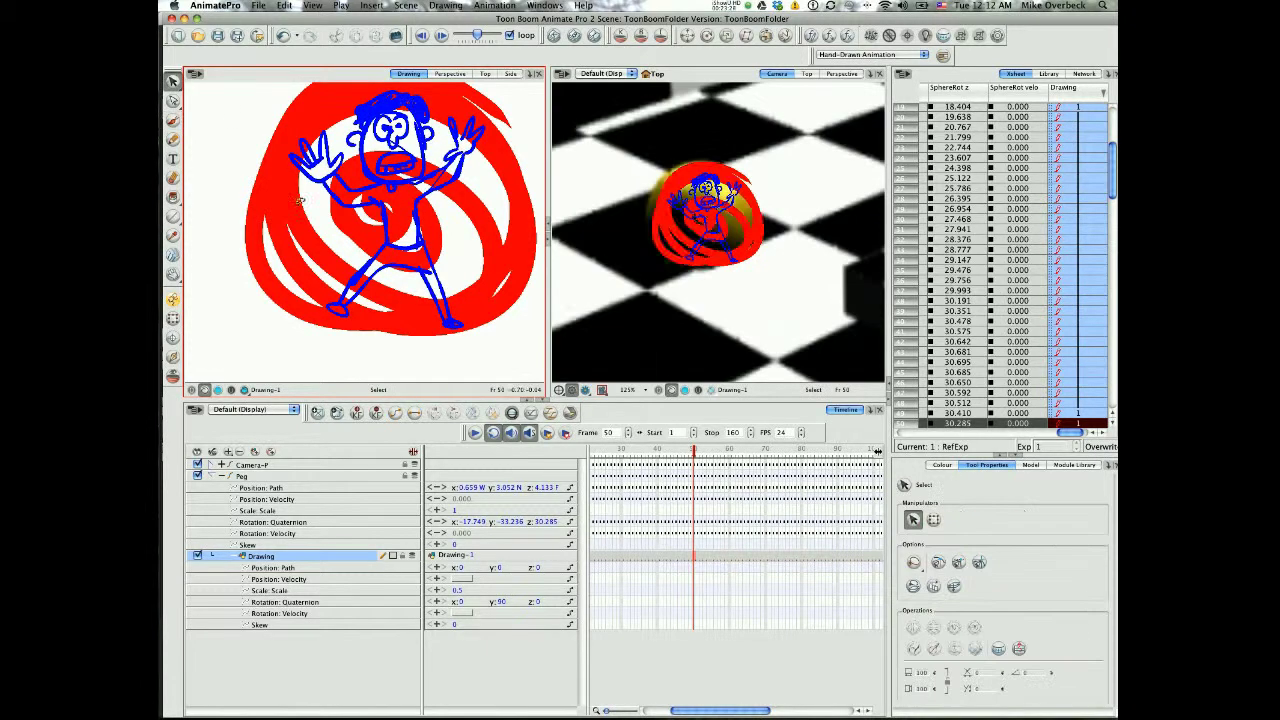
{"action": "left_click", "coordinate": [299, 202]}
{"action": "key", "text": "Delete"}
Examine how the blue figure follows the sphere from the start of the scene, and widen the Camera view.
{"action": "left_click_drag", "start_coordinate": [691, 452], "coordinate": [598, 452]}
{"action": "left_click_drag", "start_coordinate": [706, 711], "coordinate": [676, 711]}
{"action": "left_click_drag", "start_coordinate": [614, 452], "coordinate": [590, 452]}
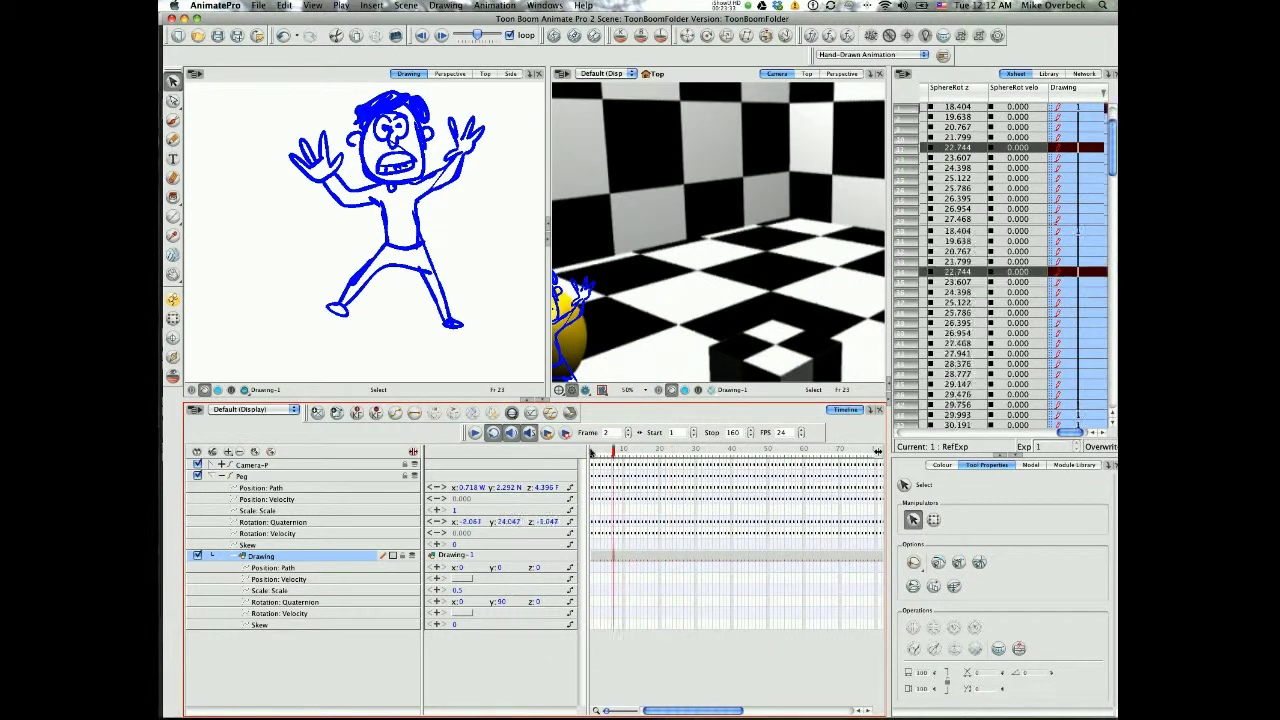
{"action": "left_click", "coordinate": [475, 433]}
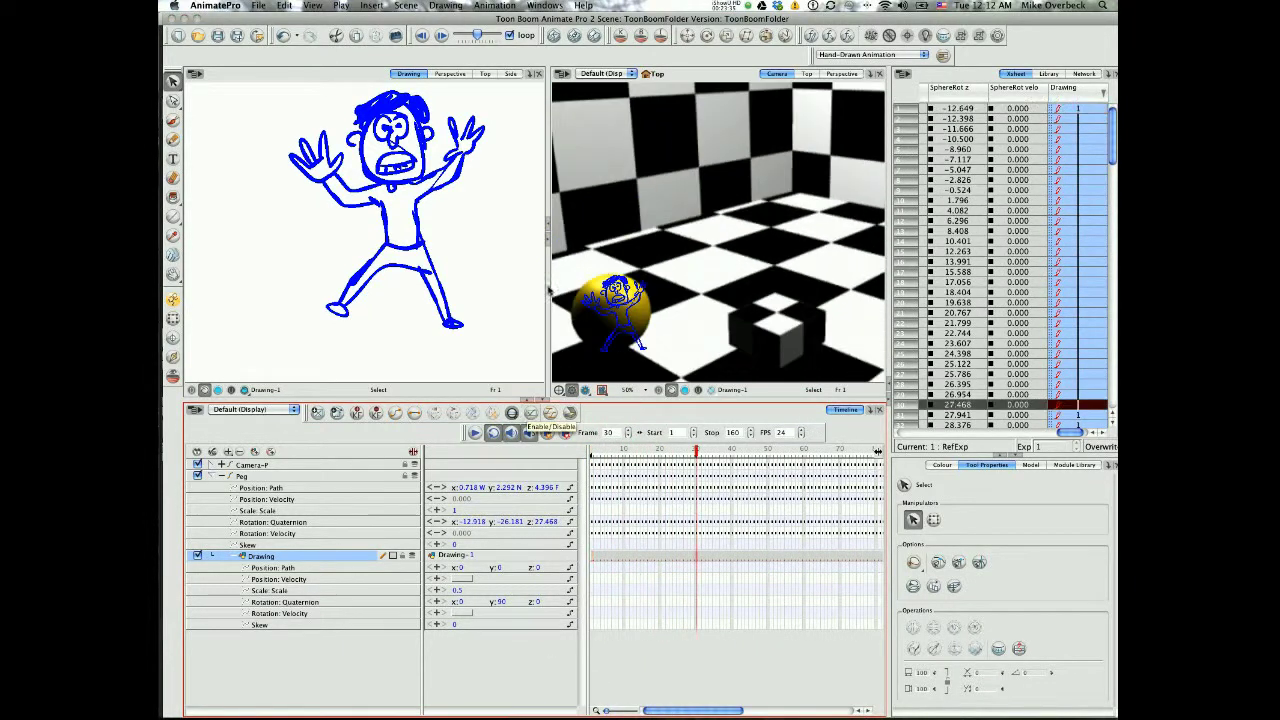
{"action": "left_click_drag", "start_coordinate": [547, 290], "coordinate": [366, 290]}
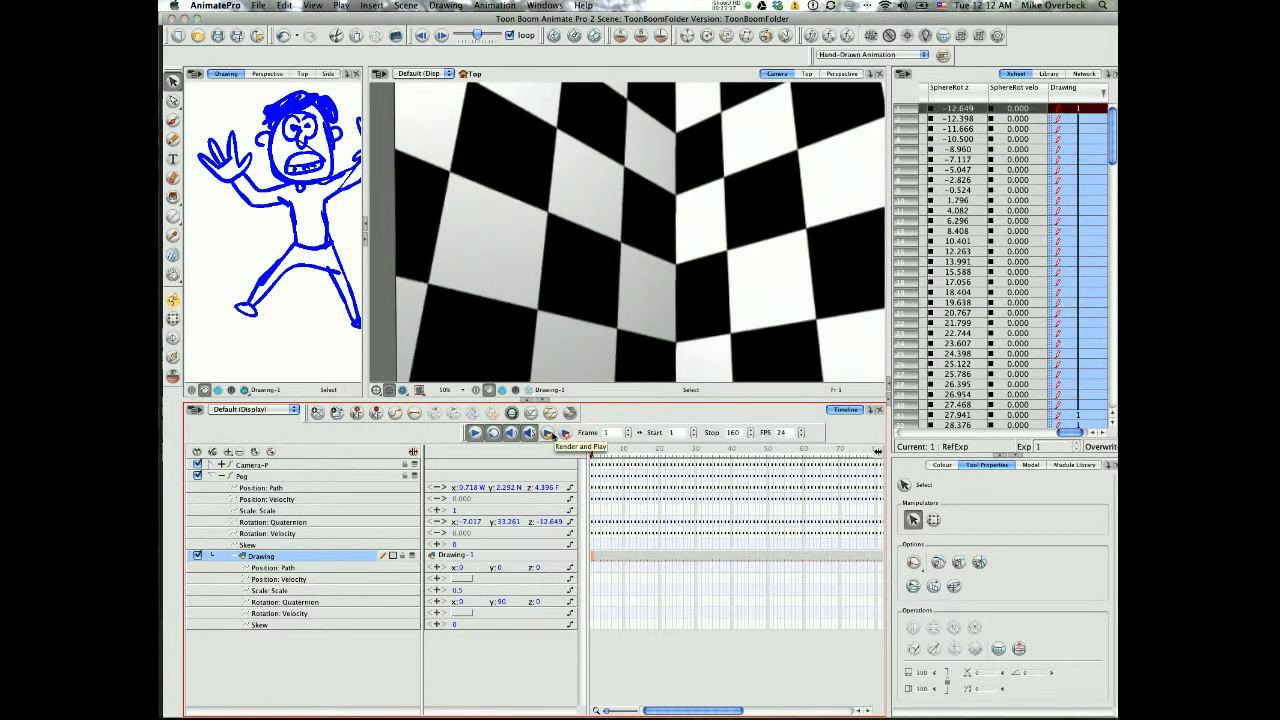